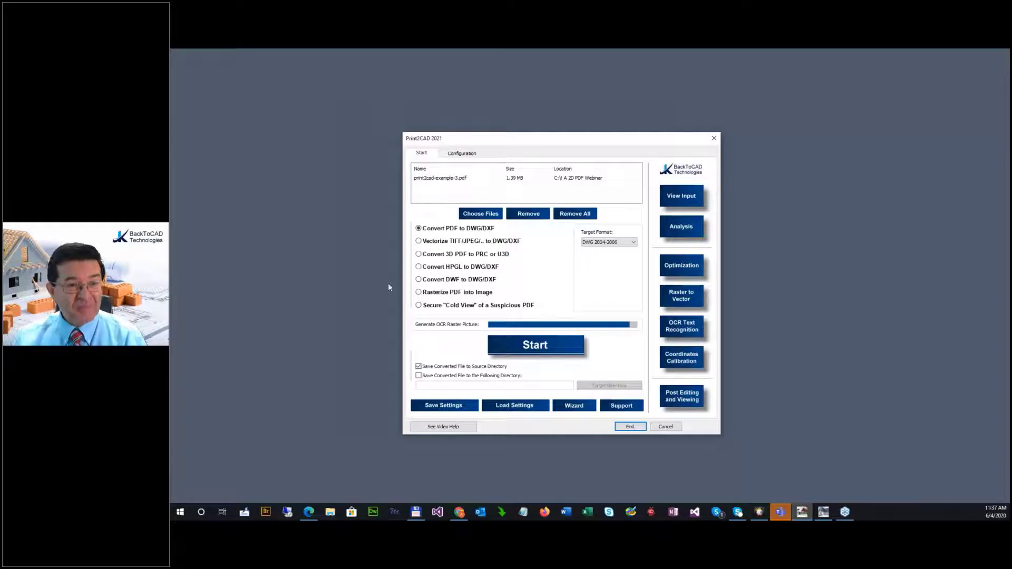
# Close the current conversion window and restart the PDF to DWG converter
pyautogui.click(664, 428)
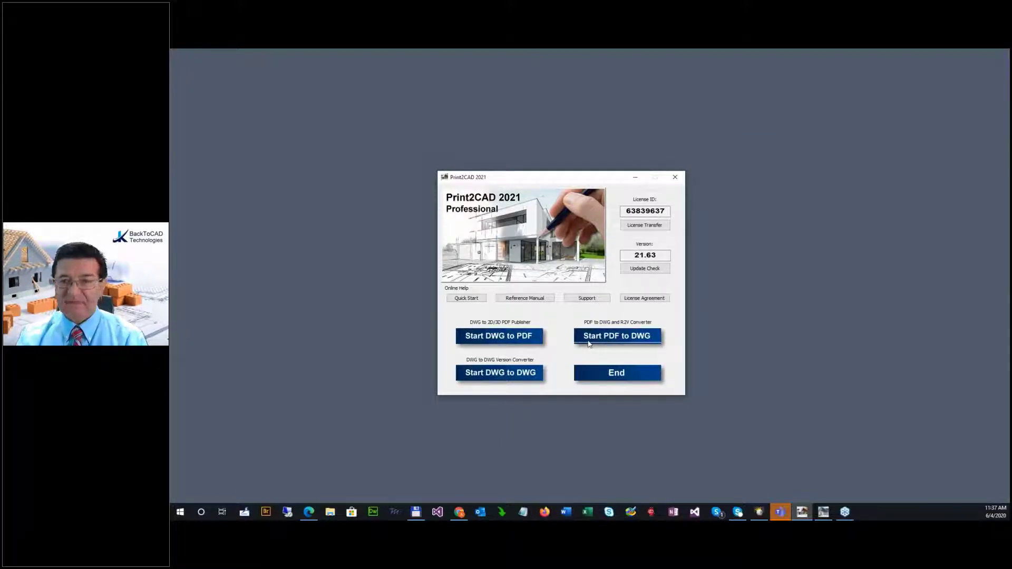
pyautogui.click(610, 339)
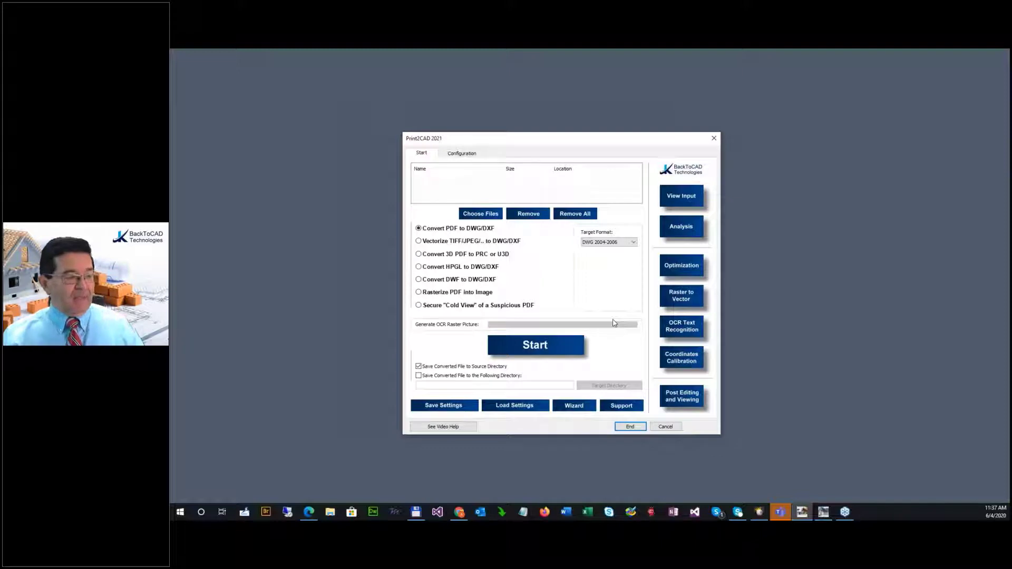
# Switch to PhotoImpact and magnify the upper roof corner in photo-House.jpg to 1600% to examine its pixel edges
pyautogui.click(632, 515)
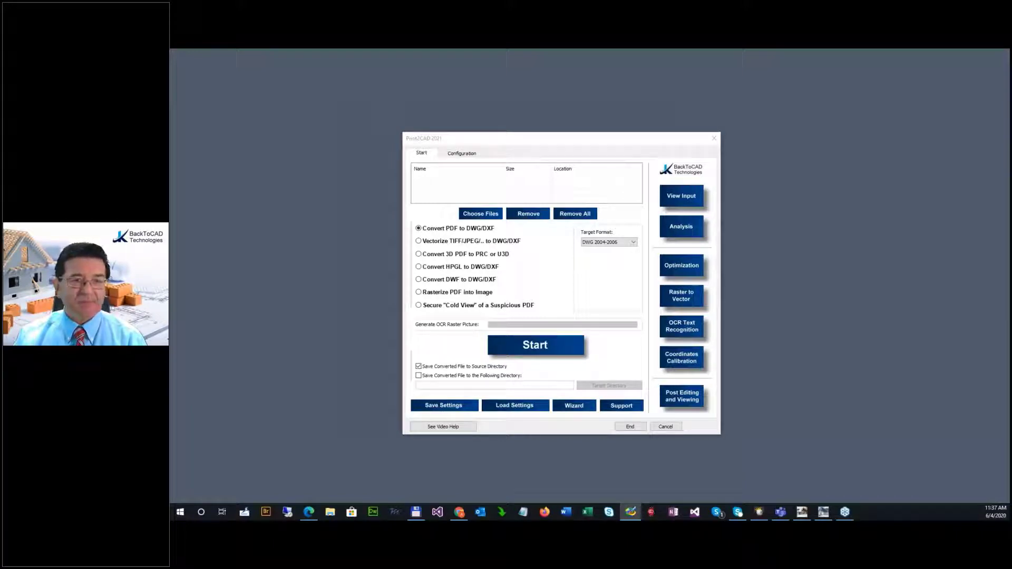
pyautogui.moveTo(169, 85); pyautogui.dragTo(399, 82)
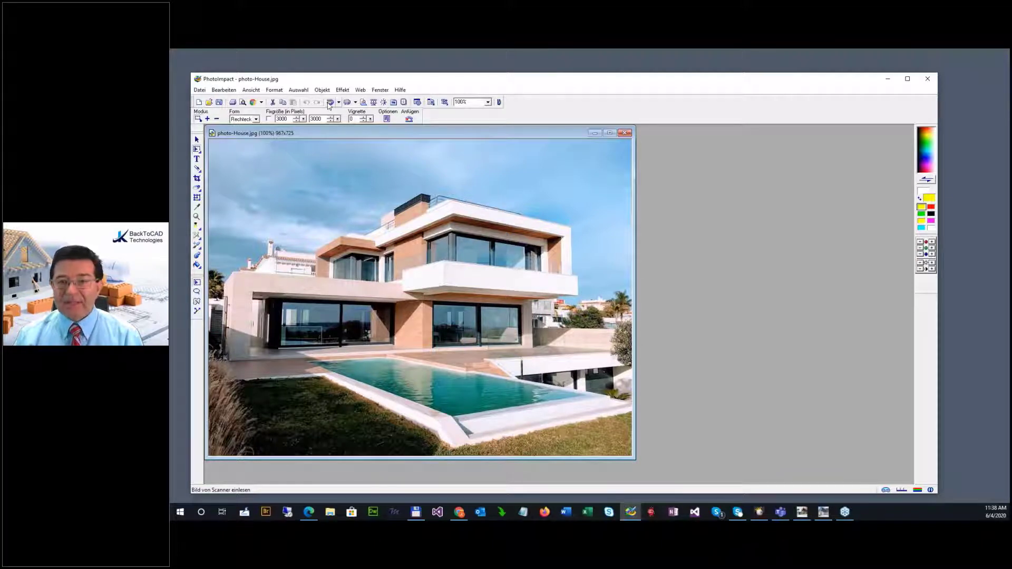
pyautogui.click(197, 216)
pyautogui.moveTo(425, 193); pyautogui.dragTo(473, 224)
pyautogui.click(481, 357)
pyautogui.click(489, 357)
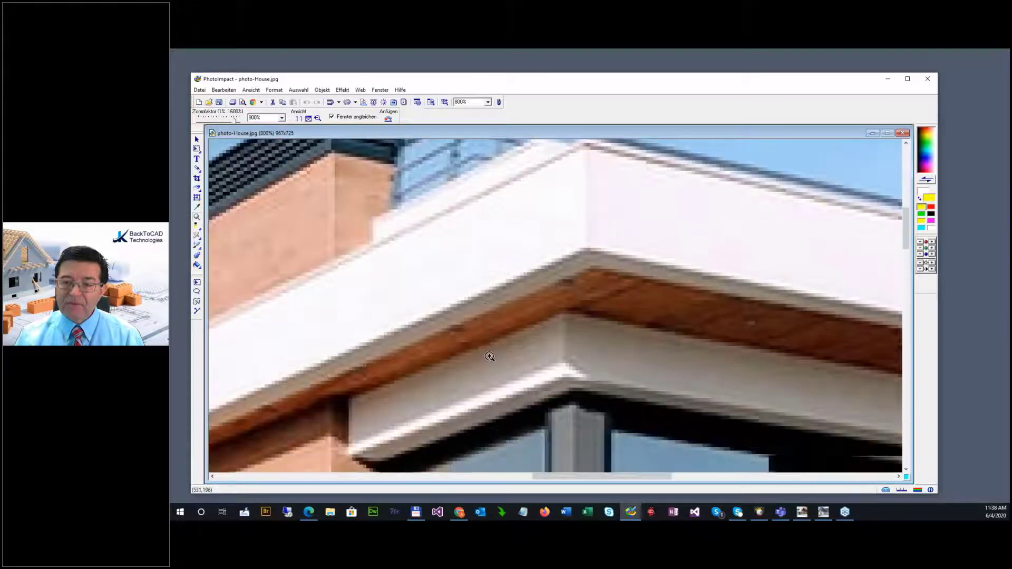
pyautogui.scroll(-1, 489, 357)
pyautogui.scroll(2, 422, 296)
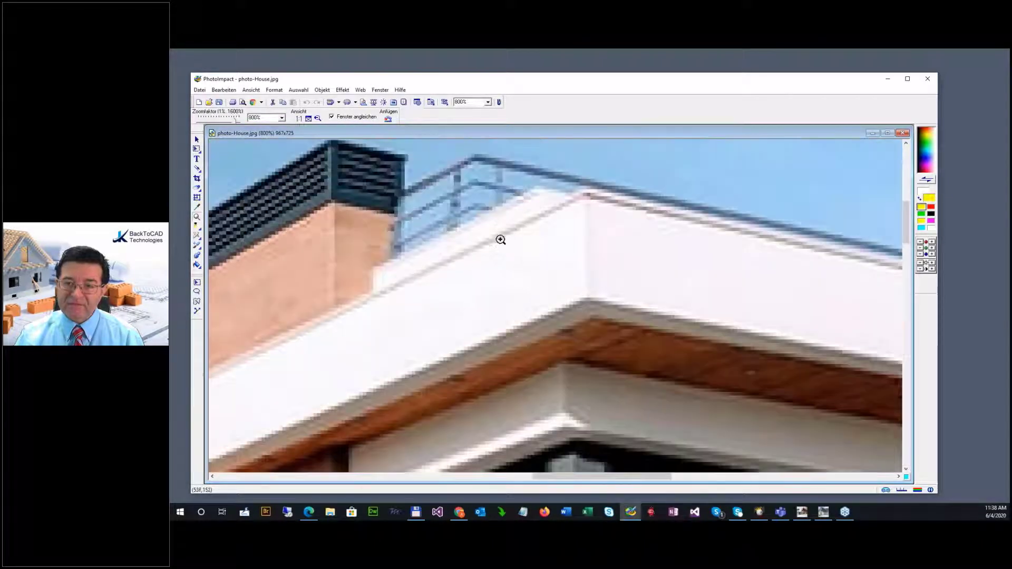
pyautogui.click(618, 284)
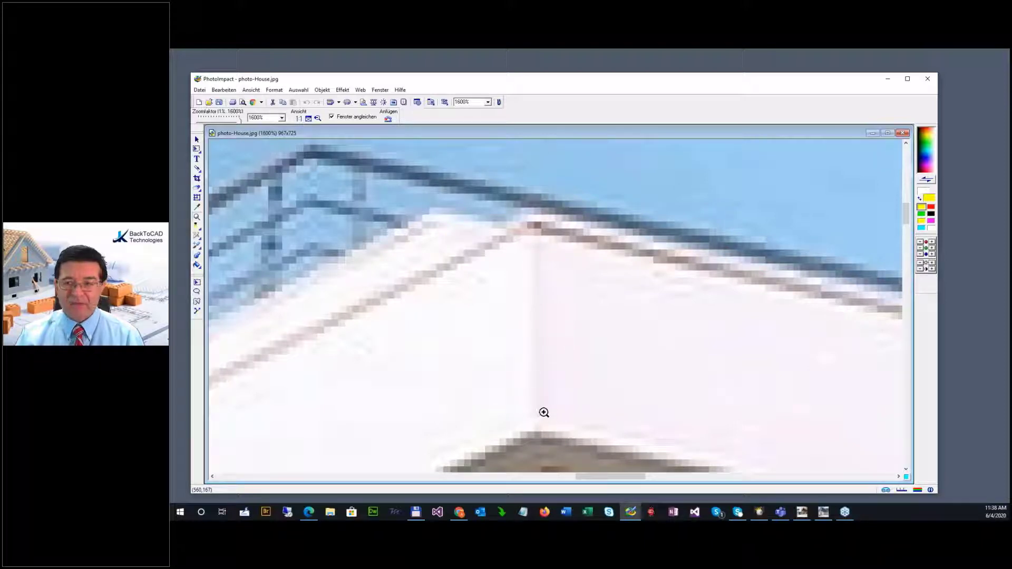
# Reset the photo to 100%, examine the wall edges beside the balcony at 1600%, and restore the 100% view
pyautogui.click(197, 149)
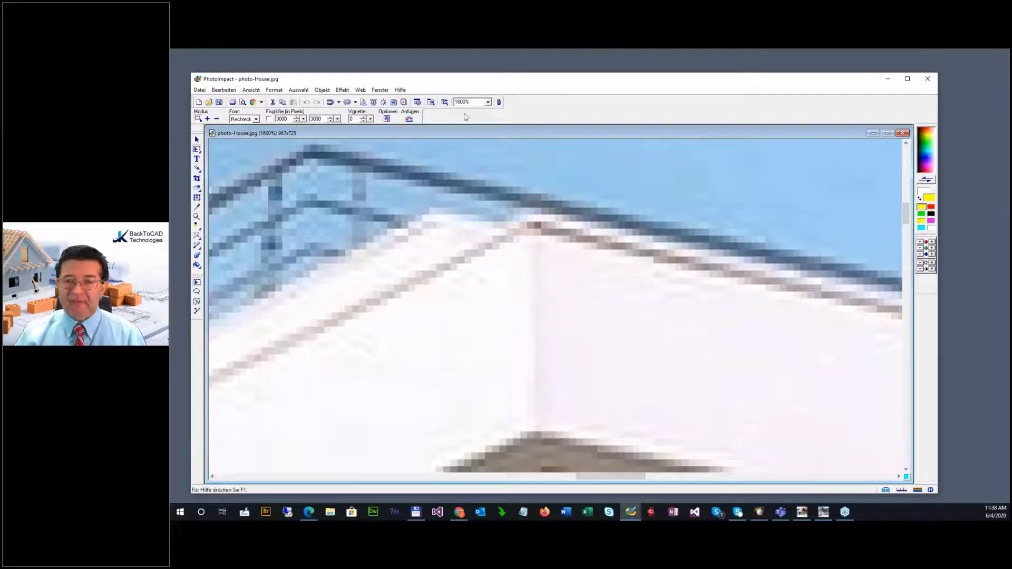
pyautogui.click(488, 102)
pyautogui.click(466, 158)
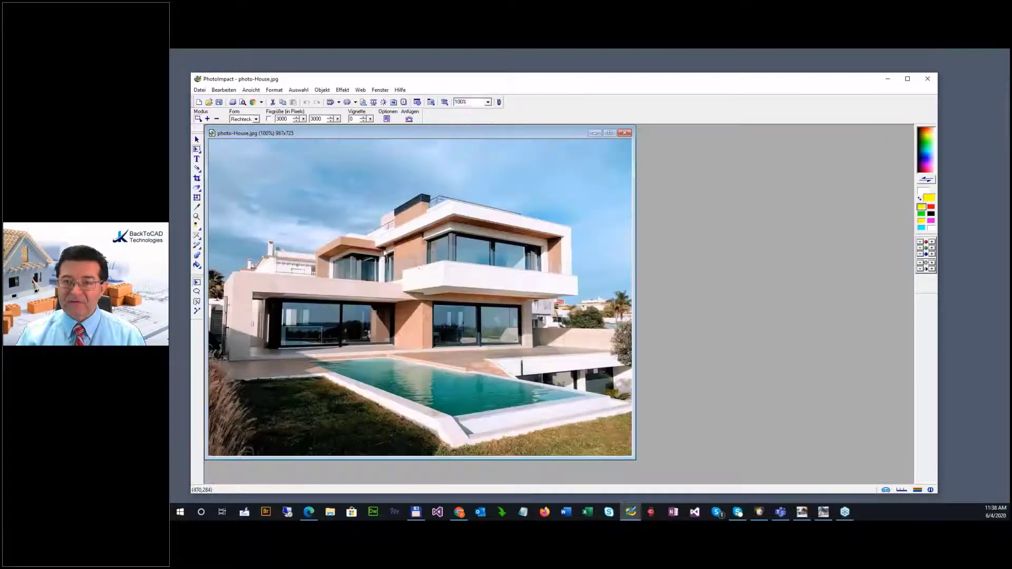
pyautogui.click(196, 216)
pyautogui.moveTo(389, 278); pyautogui.dragTo(410, 293)
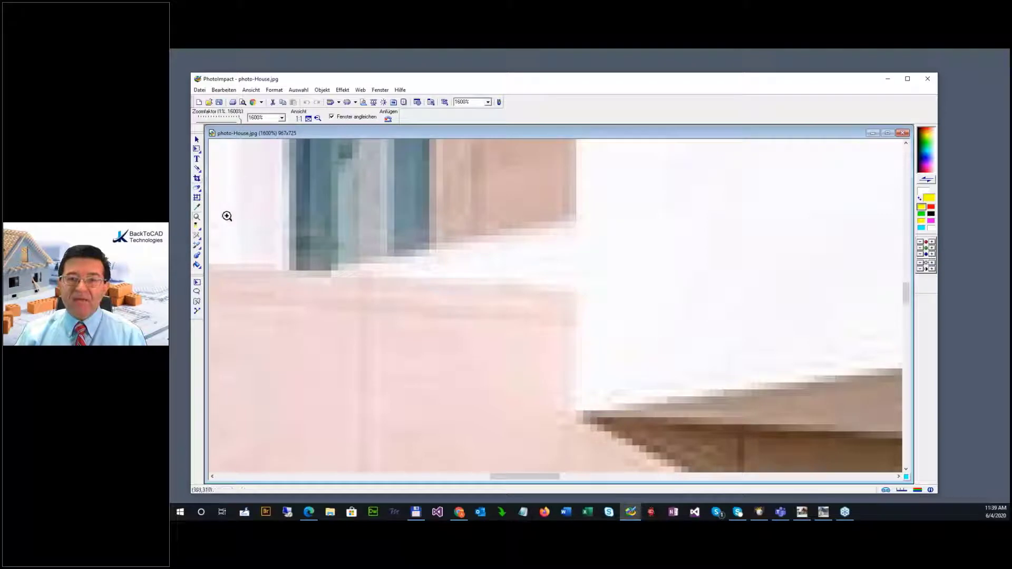
pyautogui.click(488, 102)
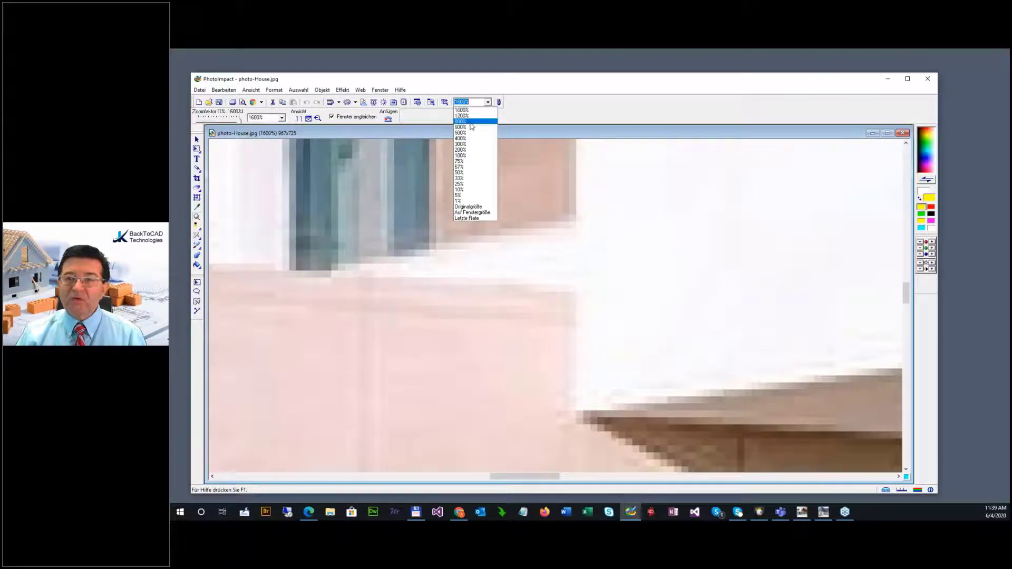
pyautogui.click(461, 155)
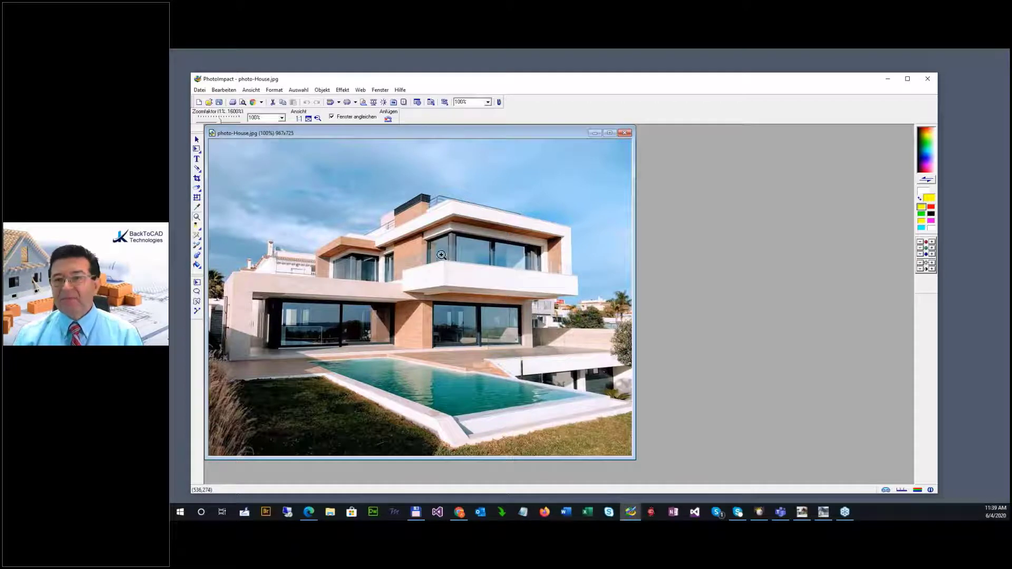
# Switch back to Print2CAD and enable contour finding for digital photos with Architectural Front Pictures and Show Negative Contourized Picture
pyautogui.rightClick(568, 203)
pyautogui.click(521, 134)
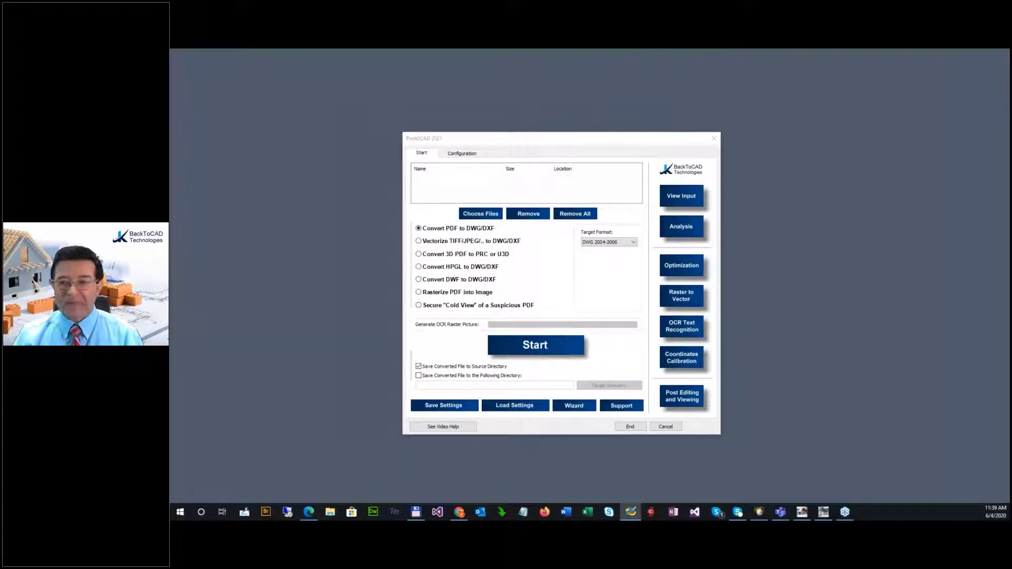
pyautogui.click(677, 299)
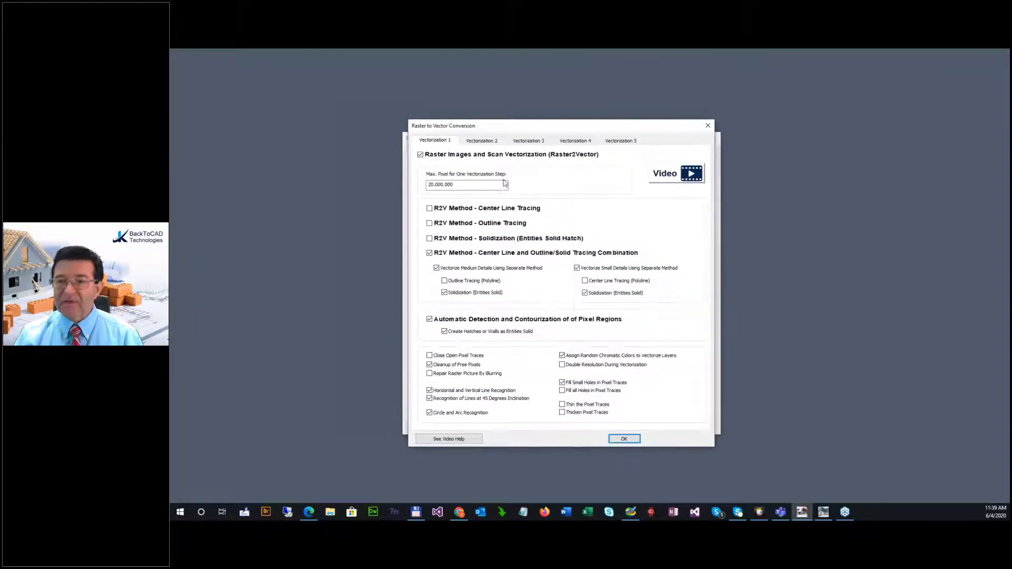
pyautogui.click(480, 141)
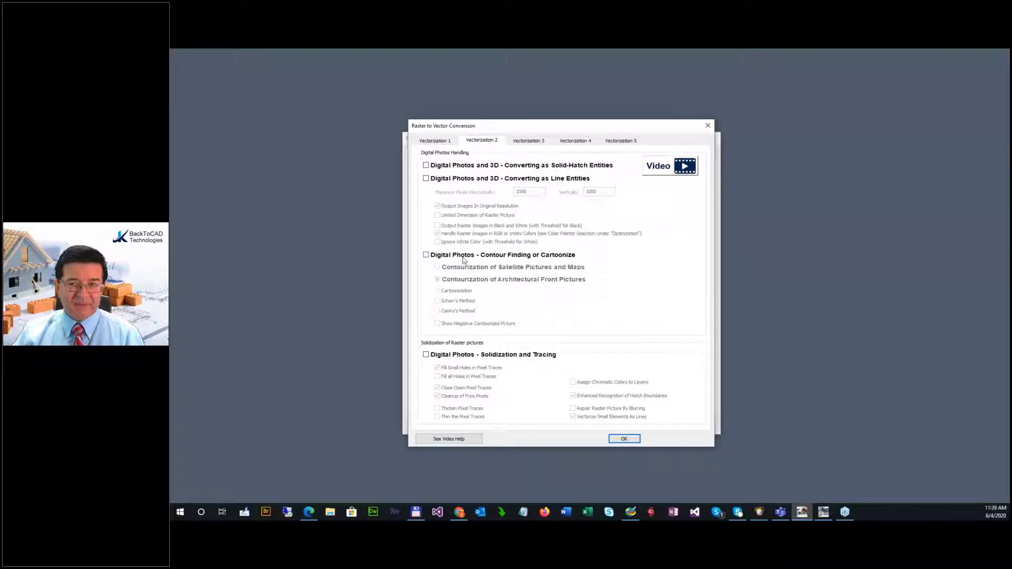
pyautogui.click(426, 255)
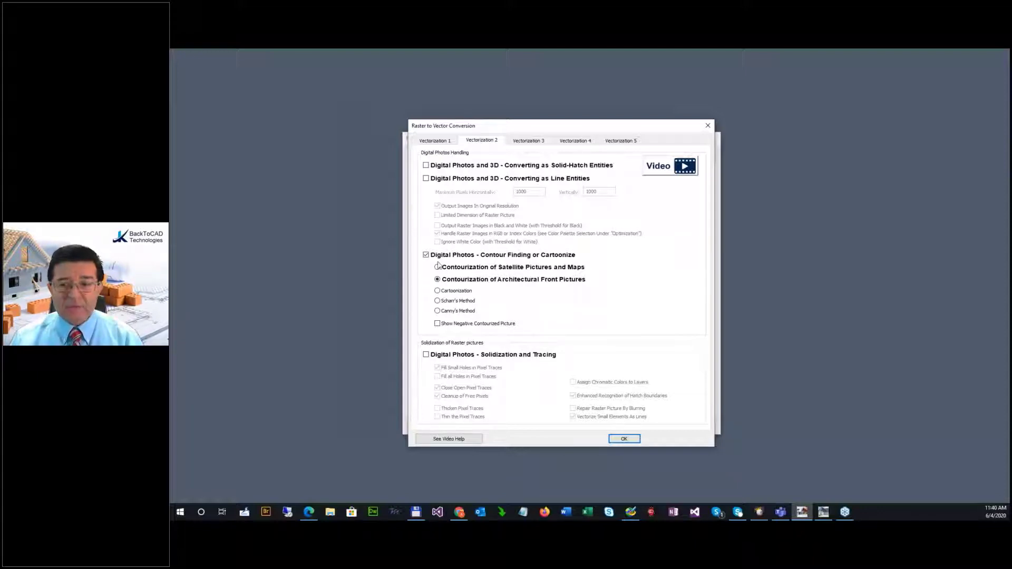
pyautogui.click(438, 325)
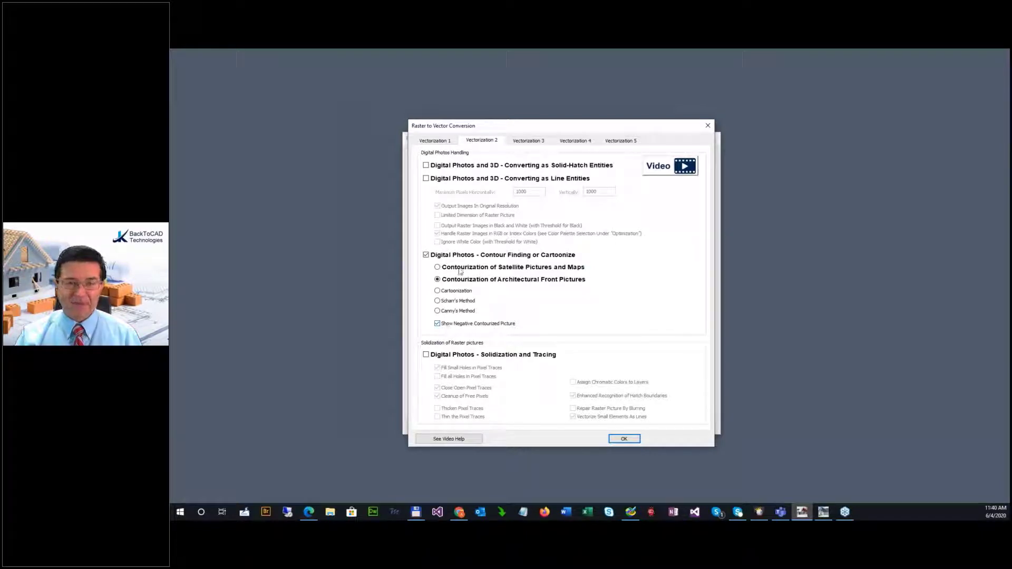
pyautogui.click(623, 438)
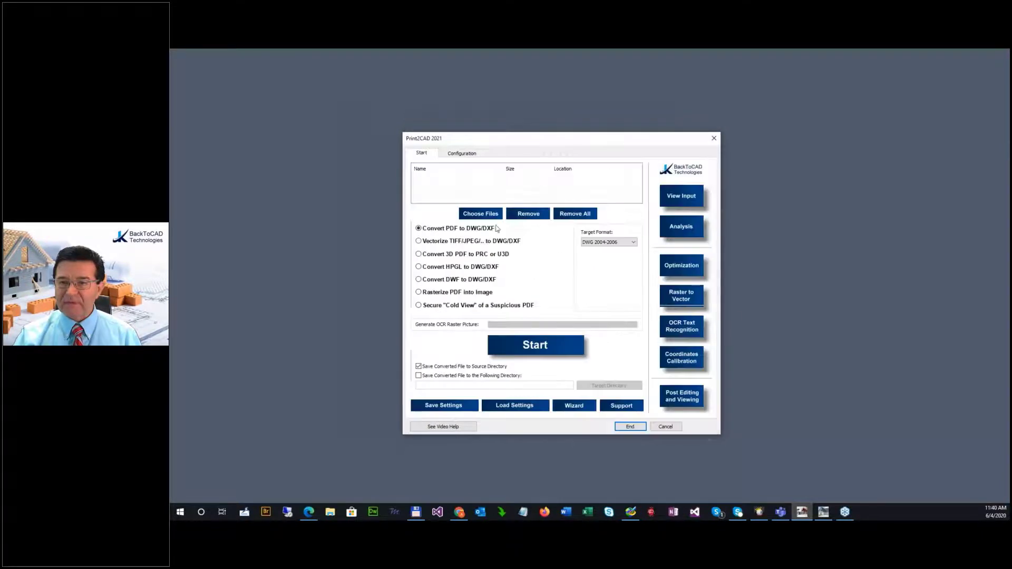
pyautogui.click(491, 214)
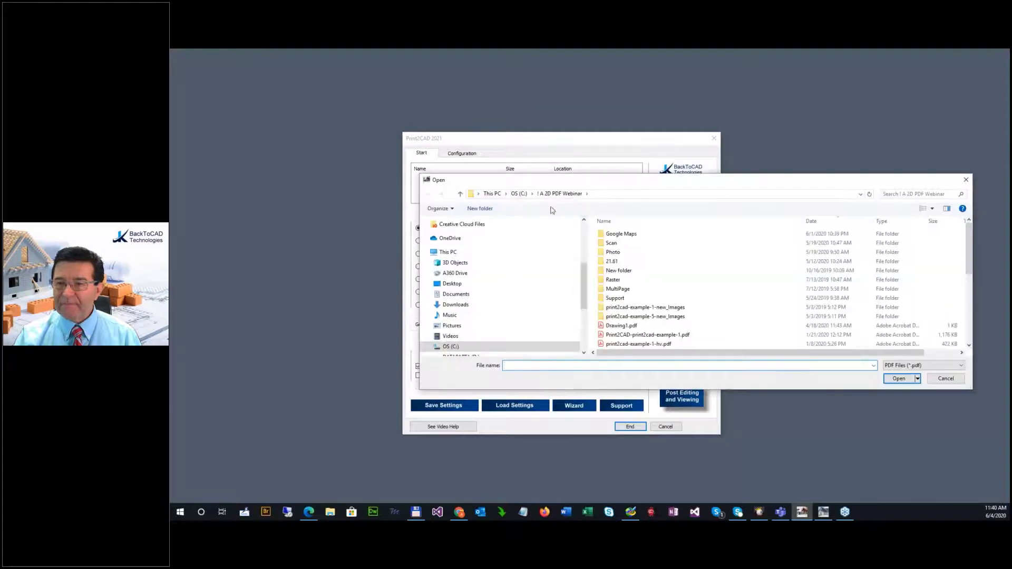
pyautogui.doubleClick(623, 253)
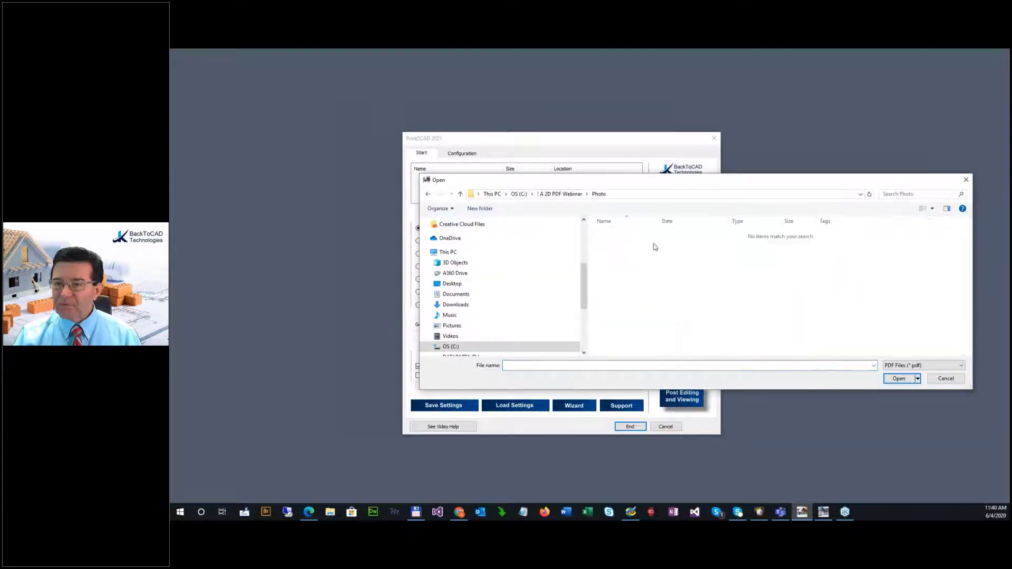
pyautogui.click(952, 380)
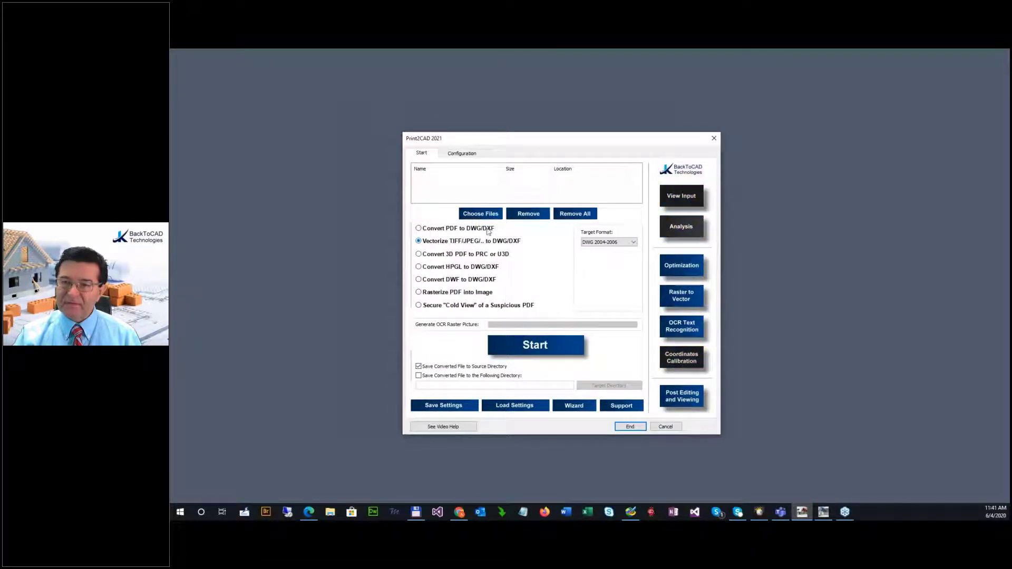
# Choose vectorizing TIFF/JPEG to DWG/DXF and load photo-House-1.jpg from the Photo folder
pyautogui.click(480, 213)
pyautogui.scroll(-2, 687, 283)
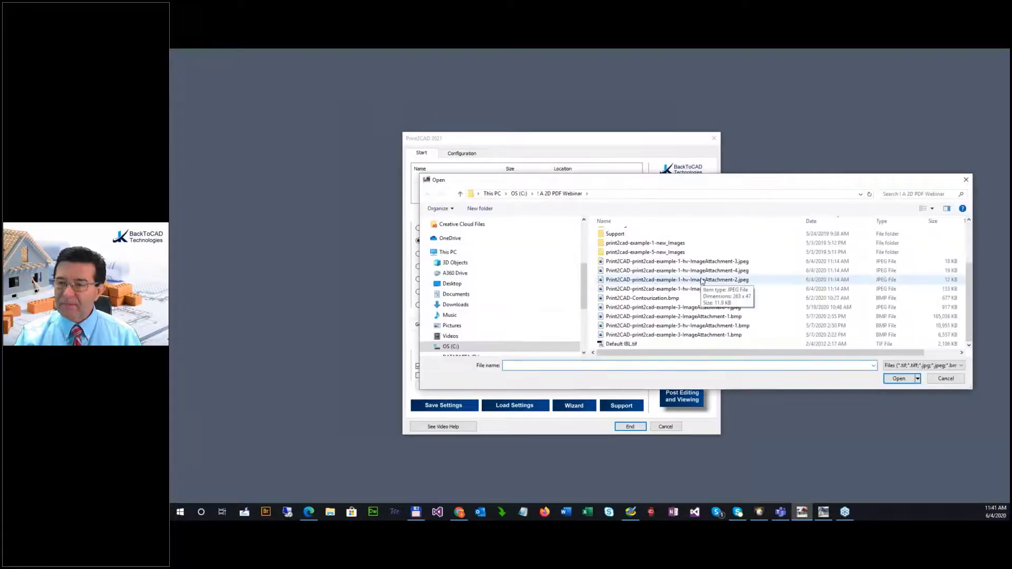
pyautogui.scroll(2, 685, 263)
pyautogui.doubleClick(612, 252)
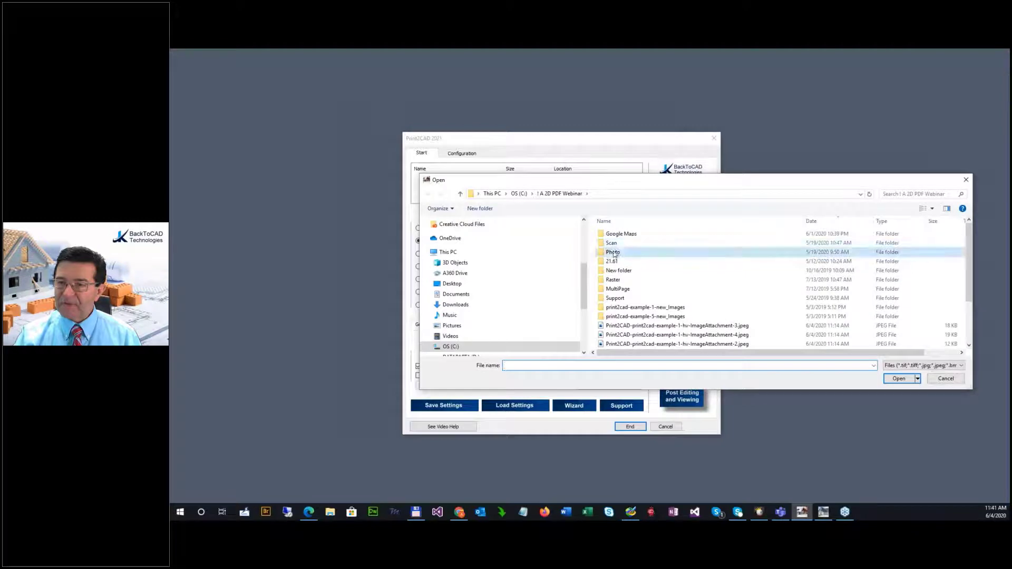
pyautogui.moveTo(659, 222); pyautogui.dragTo(684, 222)
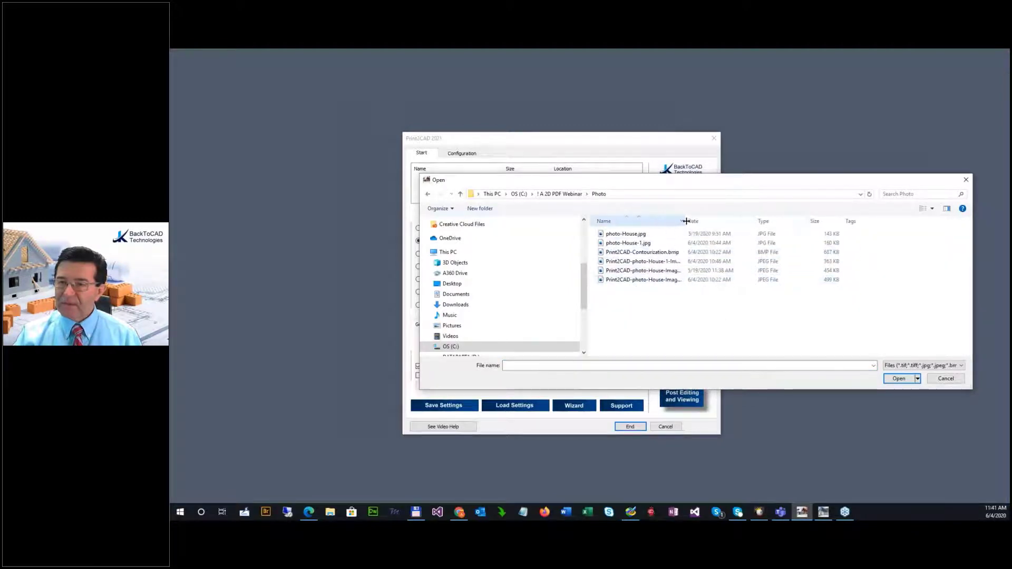
pyautogui.doubleClick(627, 243)
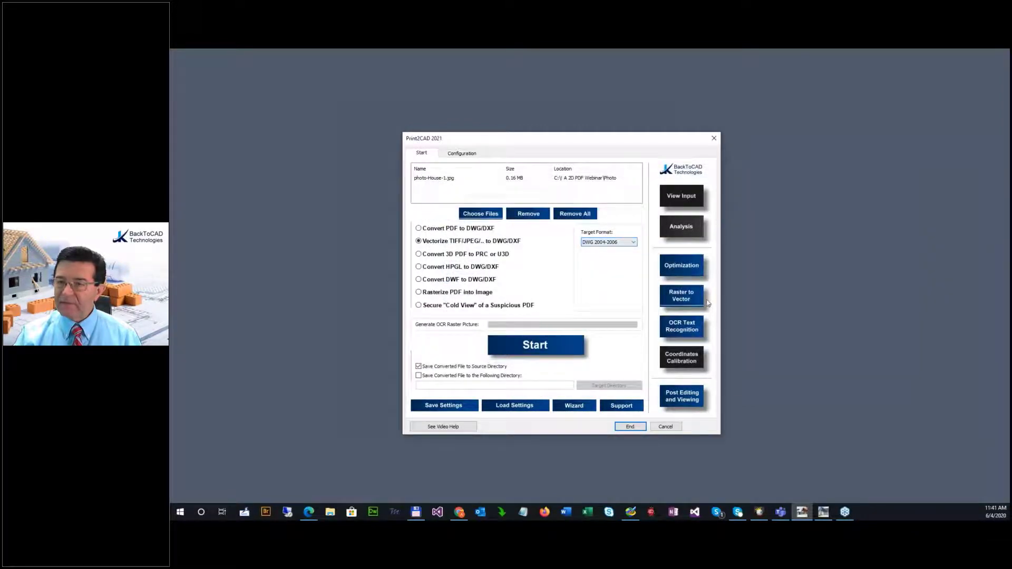
# Check the digital photo contour settings, run the conversion of photo-House-1.jpg to DWG, and close the Sobel preview
pyautogui.click(679, 298)
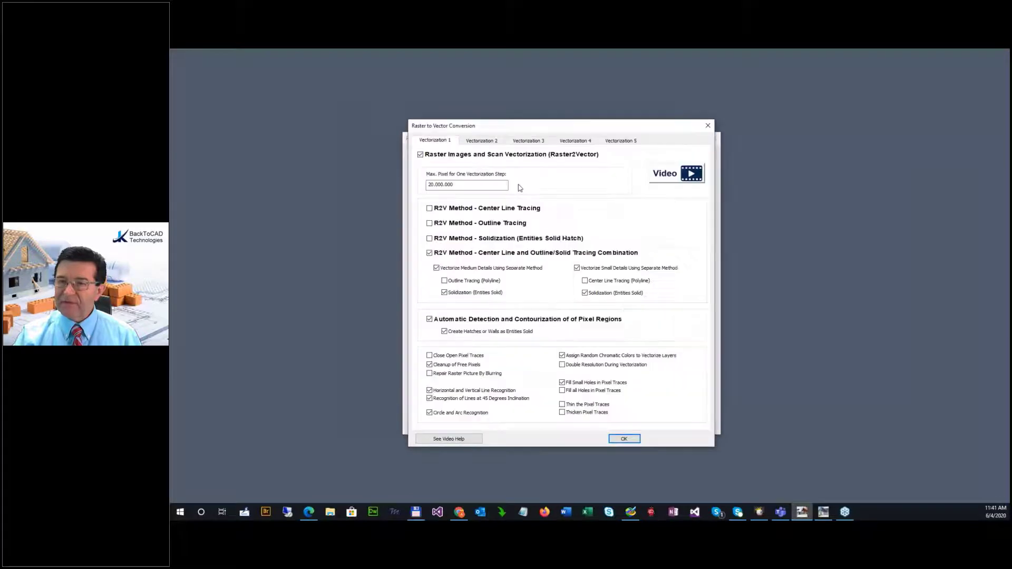
pyautogui.click(481, 140)
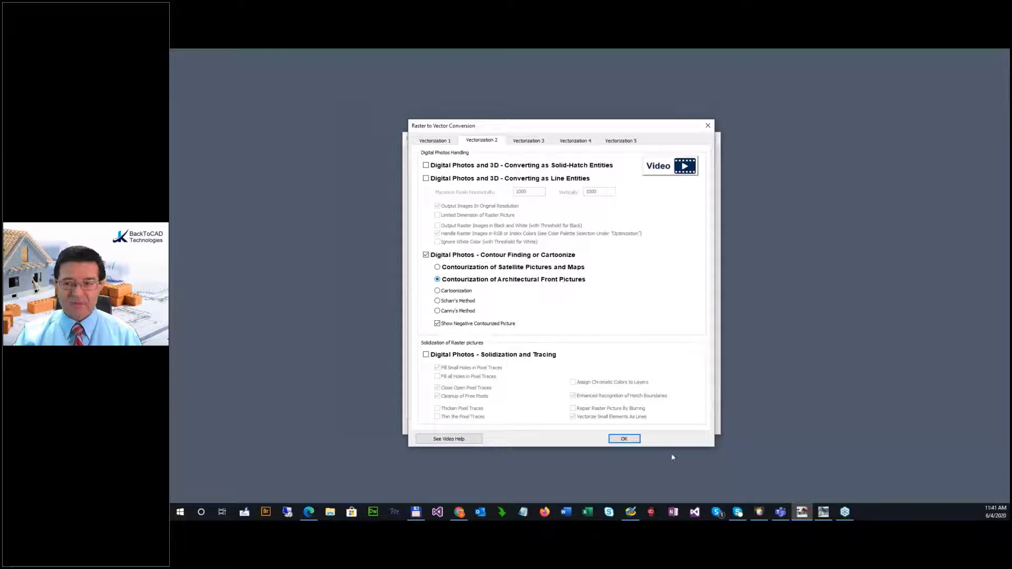
pyautogui.click(627, 440)
pyautogui.click(556, 347)
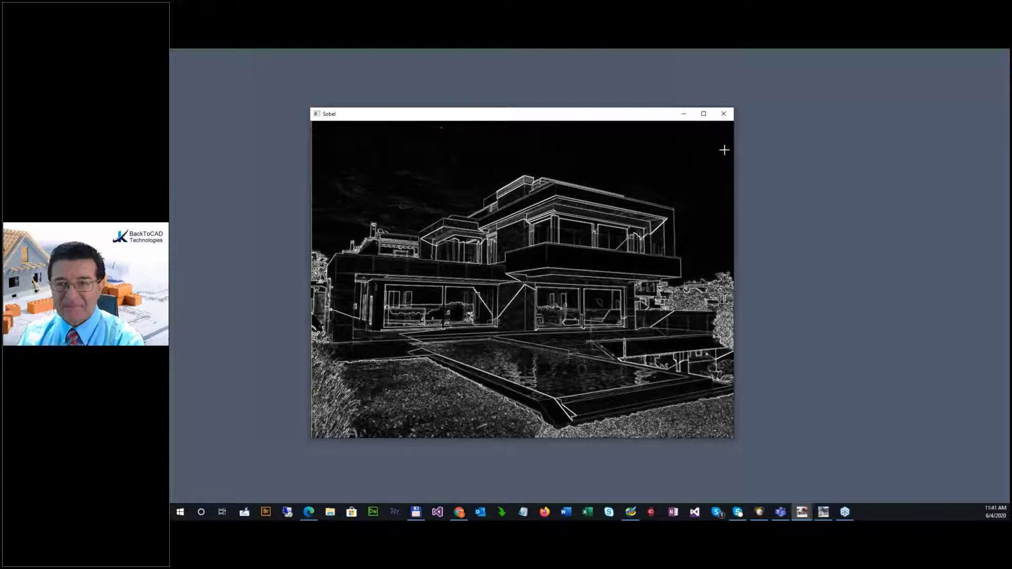
pyautogui.click(723, 113)
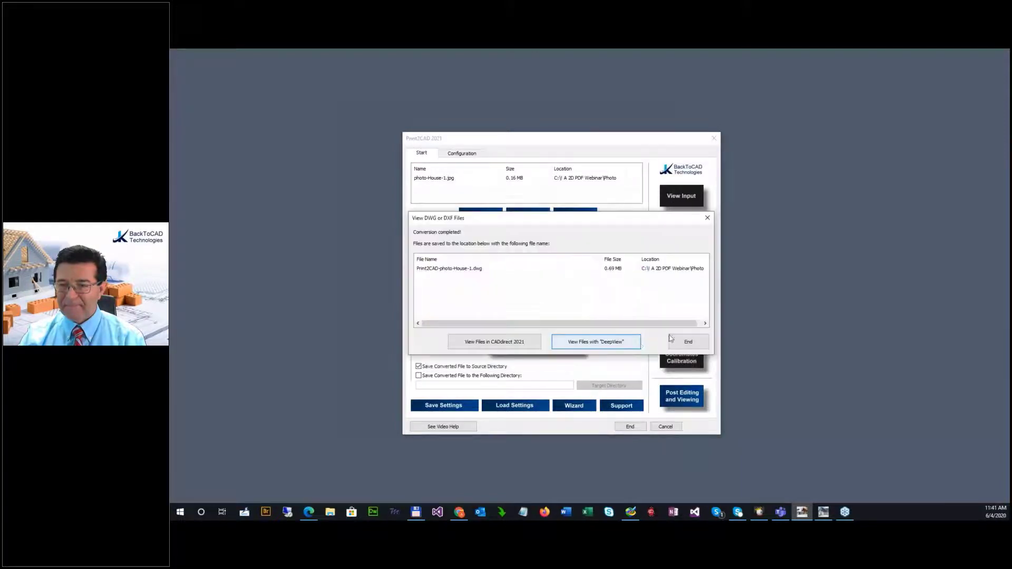
# View the converted house drawing in CADdirect 2021, close the drawing, and minimize the program to return to Print2CAD
pyautogui.click(493, 342)
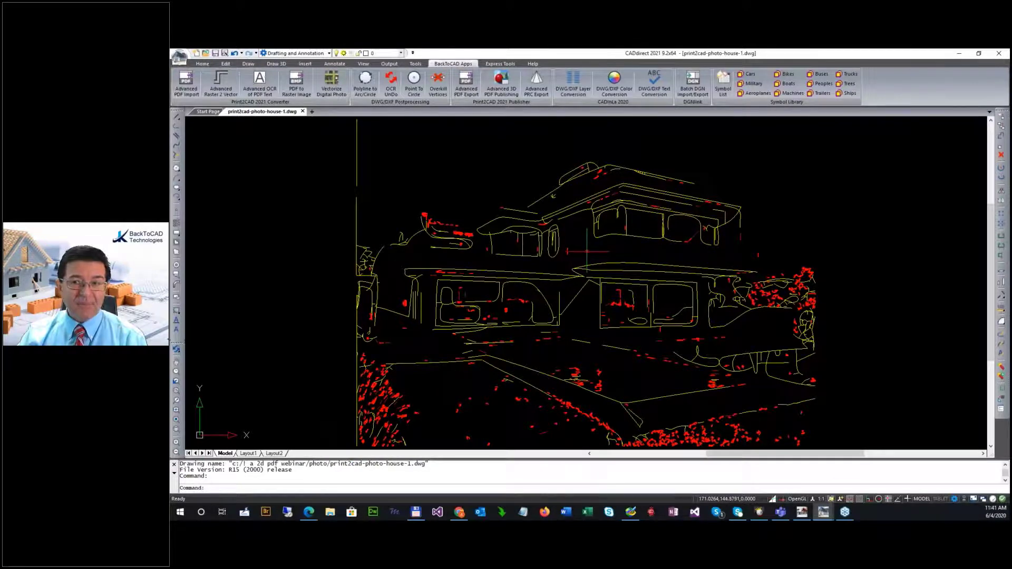
pyautogui.click(302, 111)
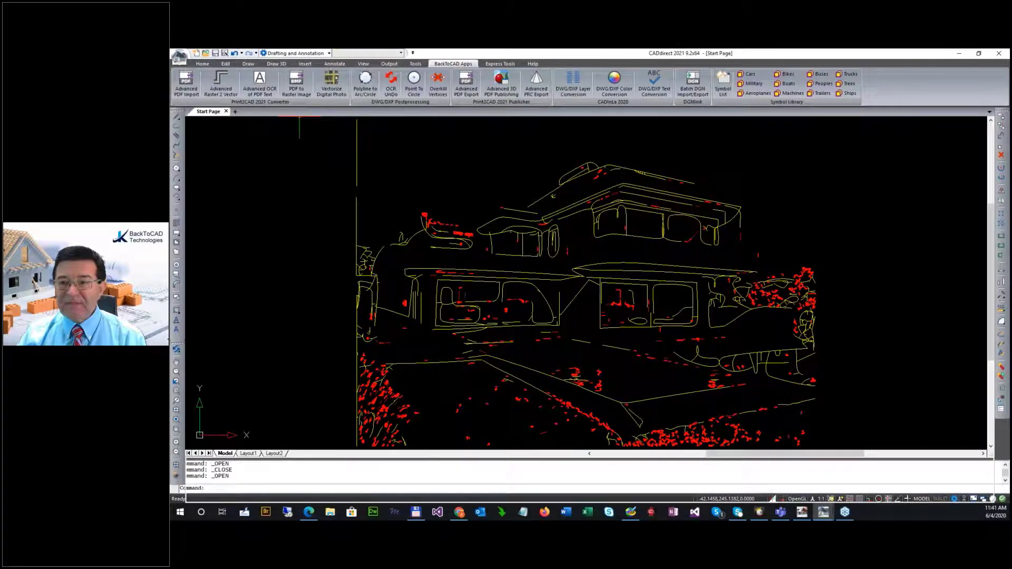
pyautogui.click(959, 53)
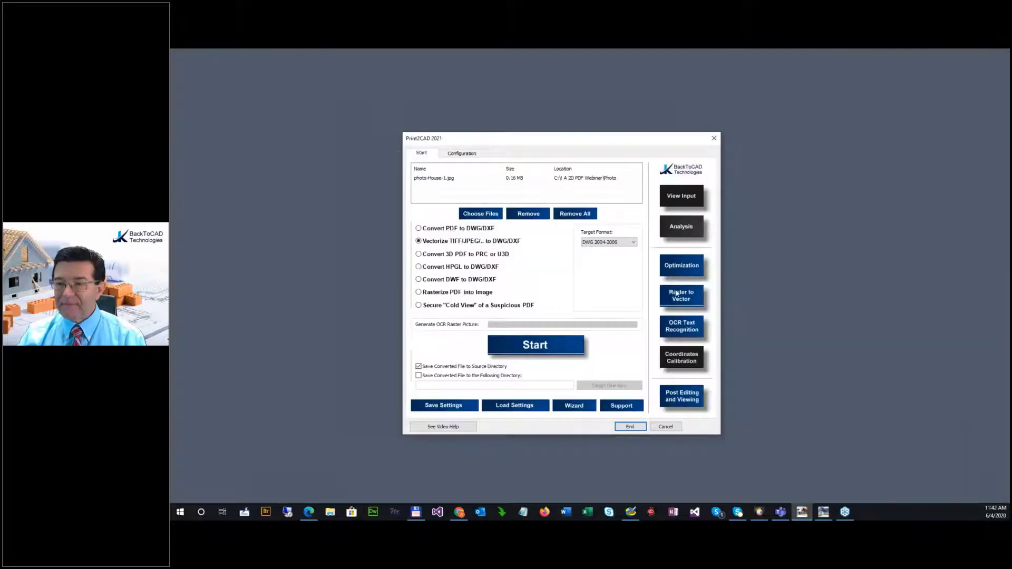
# In the raster-to-vector settings, switch to manual determination of the optimal threshold and set the black and white thresholds to 222
pyautogui.click(676, 294)
pyautogui.click(493, 141)
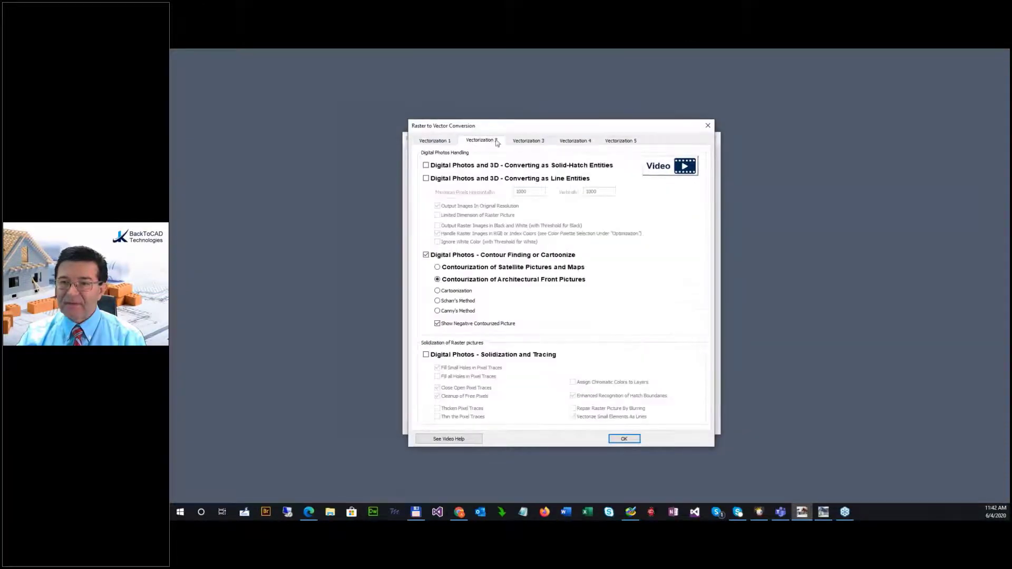
pyautogui.click(526, 141)
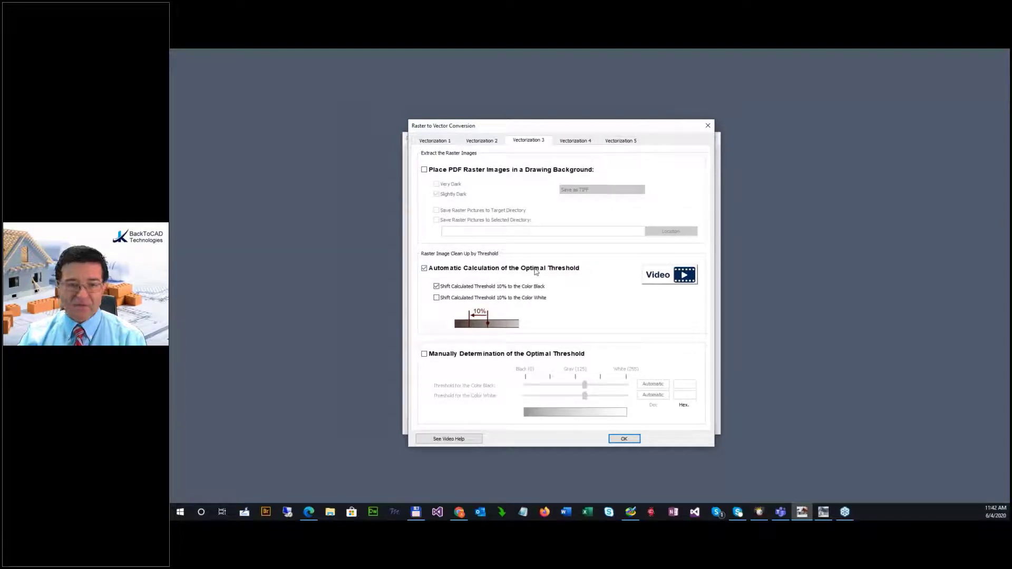
pyautogui.click(437, 355)
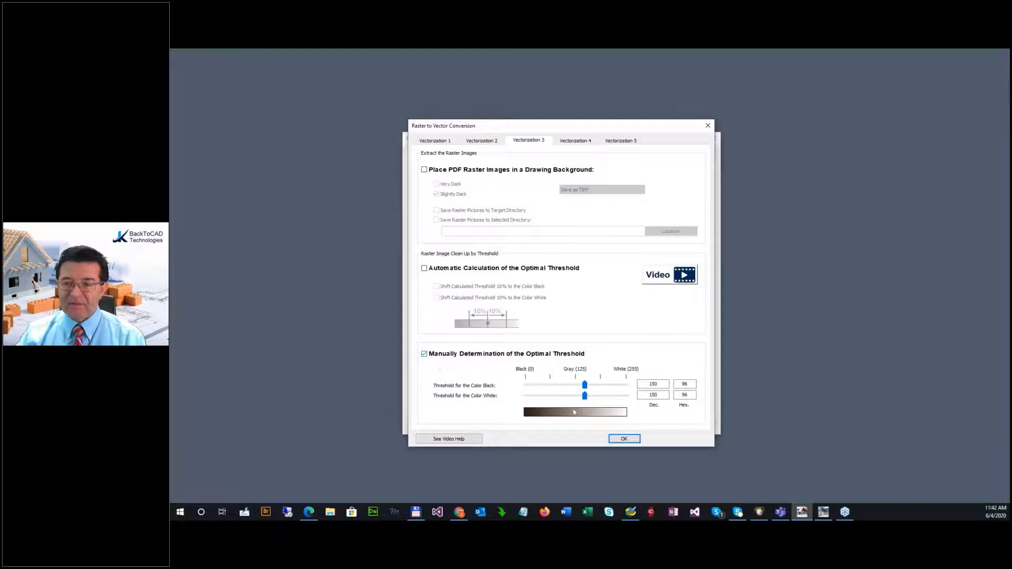
pyautogui.moveTo(586, 400); pyautogui.dragTo(614, 406)
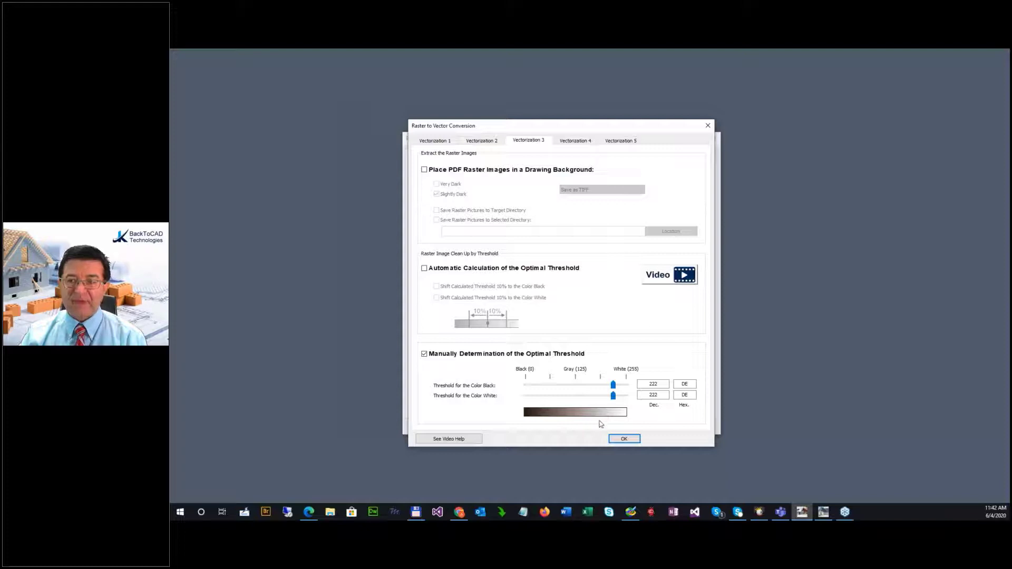
# Apply the Edgy Lines, Rectangles, Corners parameter set for vectorization and accept the raster-to-vector settings
pyautogui.click(564, 143)
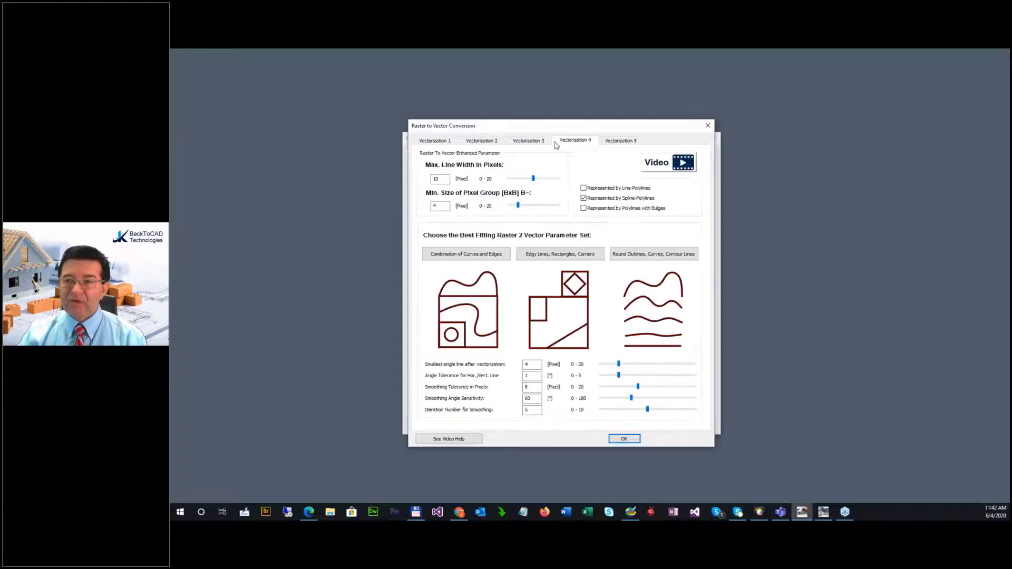
pyautogui.click(546, 255)
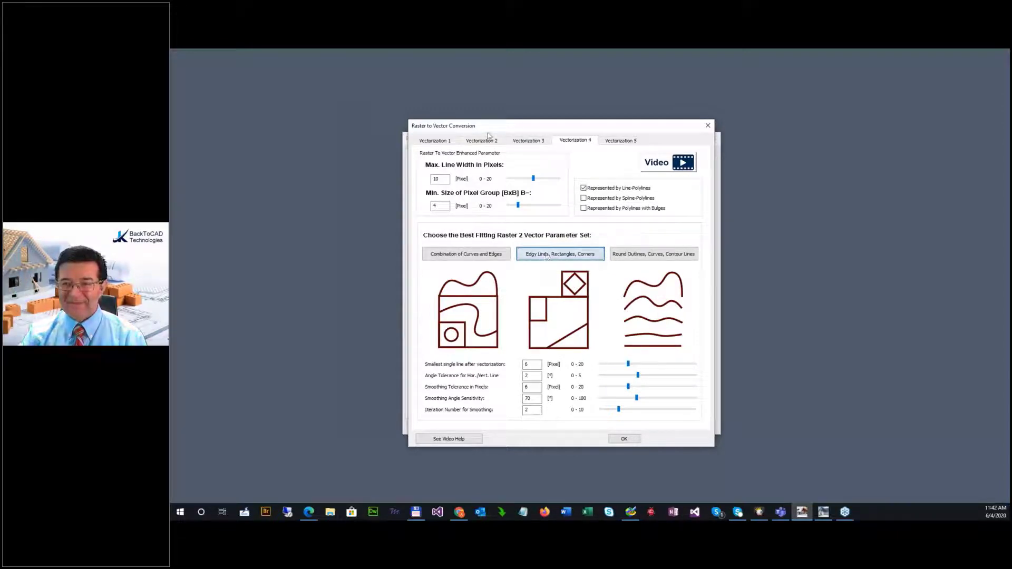
pyautogui.click(624, 439)
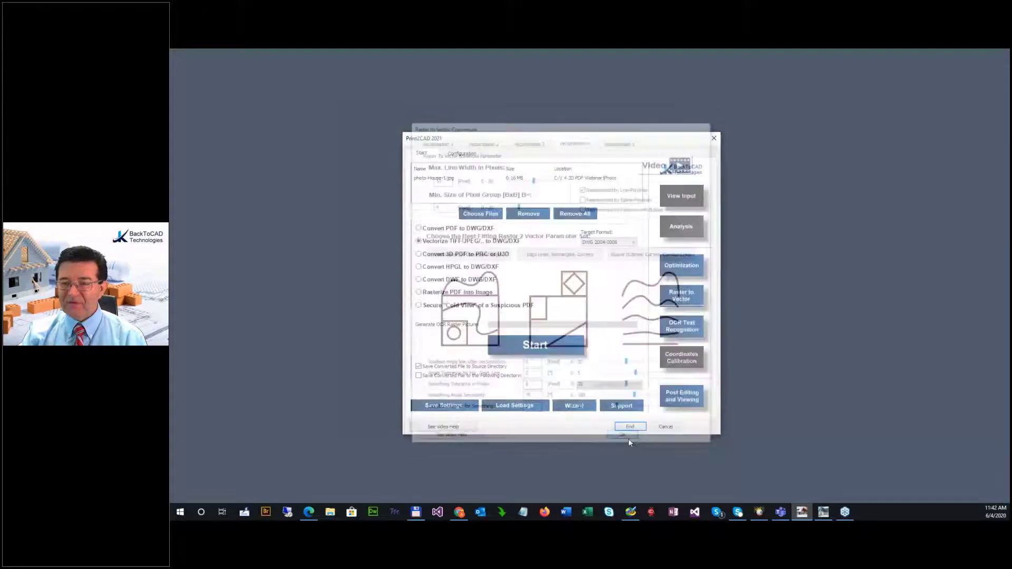
# Convert photo-House-1.jpg again, dismiss the Sobel preview, view the resulting drawing in CADdirect 2021, close it, and return to Print2CAD
pyautogui.click(535, 346)
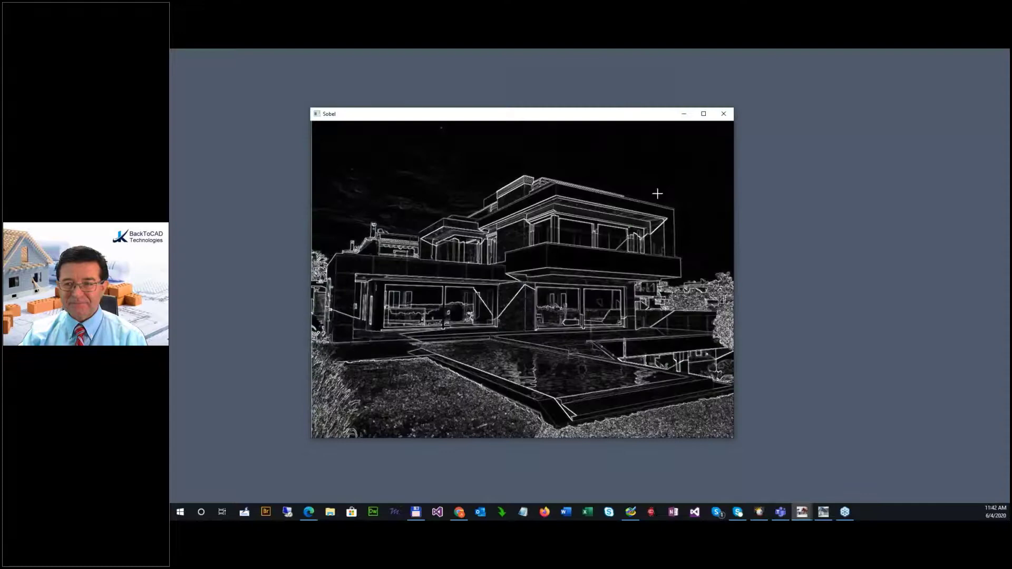
pyautogui.click(723, 114)
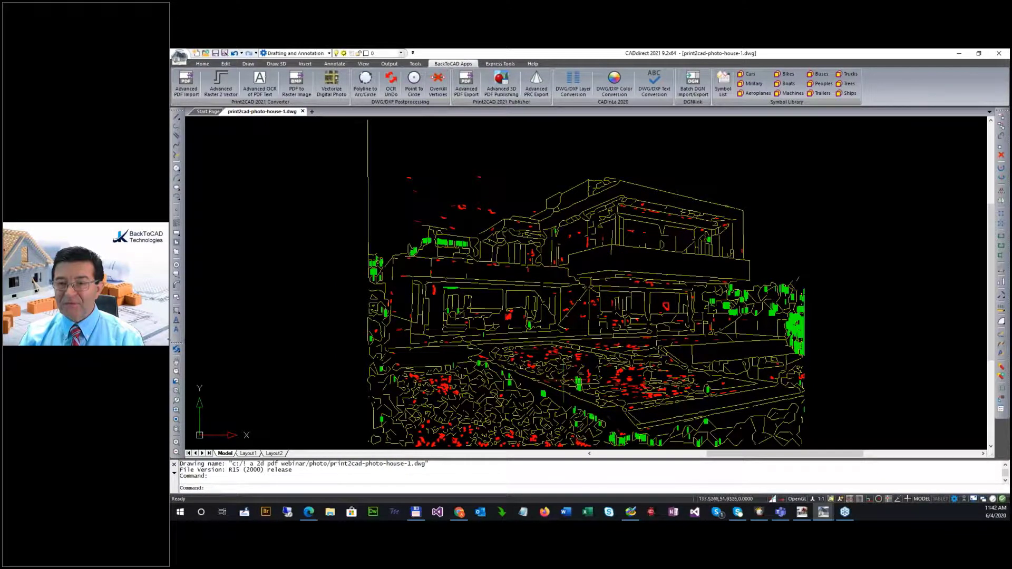
pyautogui.click(303, 111)
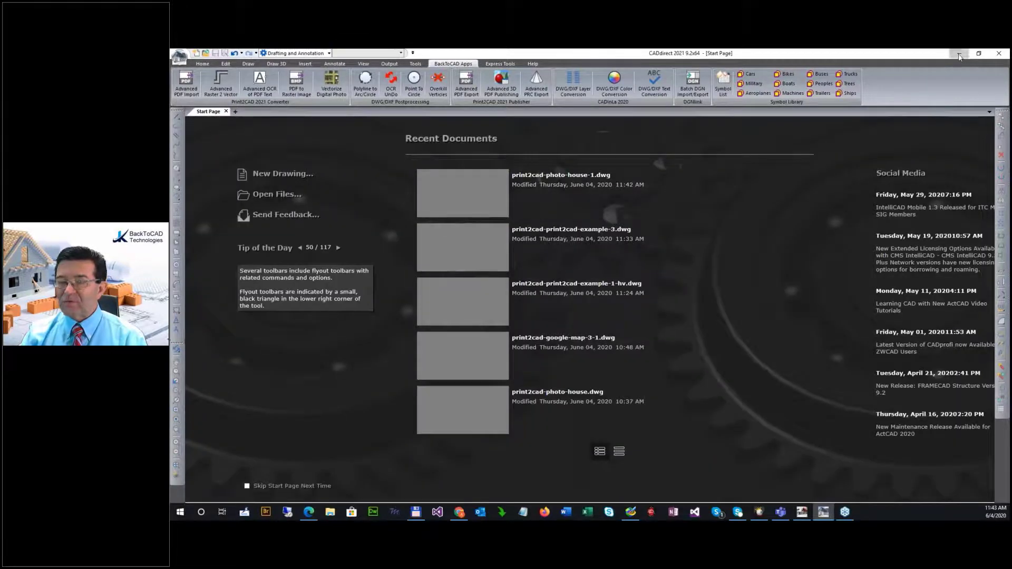
pyautogui.click(959, 53)
# Choose Contourization of Satellite Pictures and Maps, set the manual black and white thresholds to 191, and accept the raster-to-vector settings
pyautogui.click(683, 297)
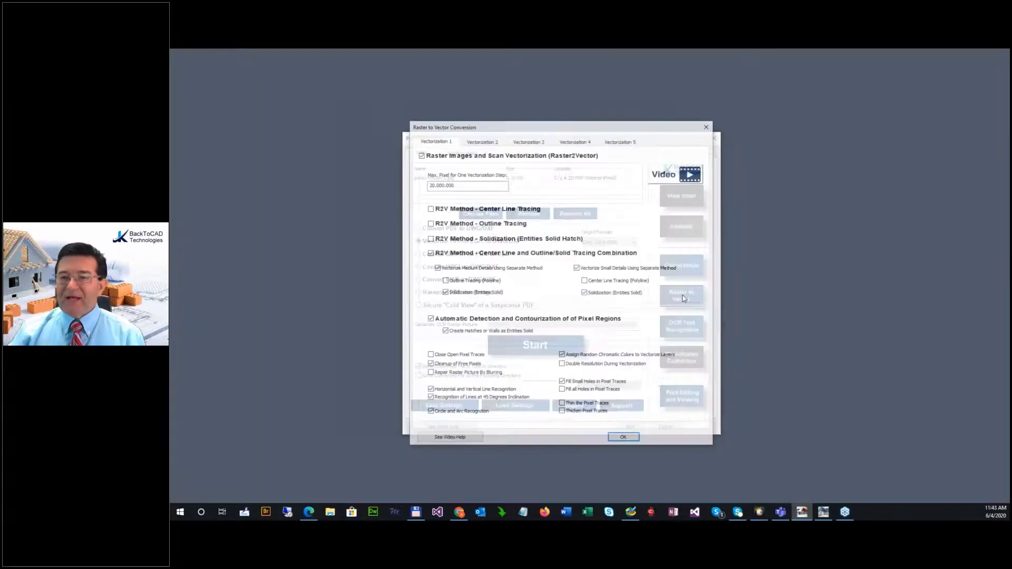
pyautogui.click(473, 143)
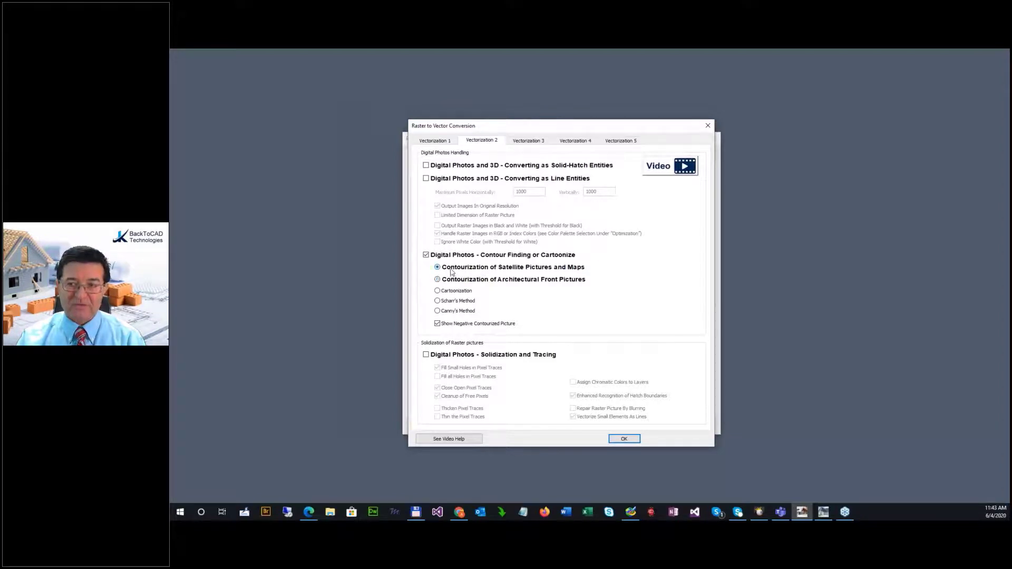
pyautogui.click(528, 141)
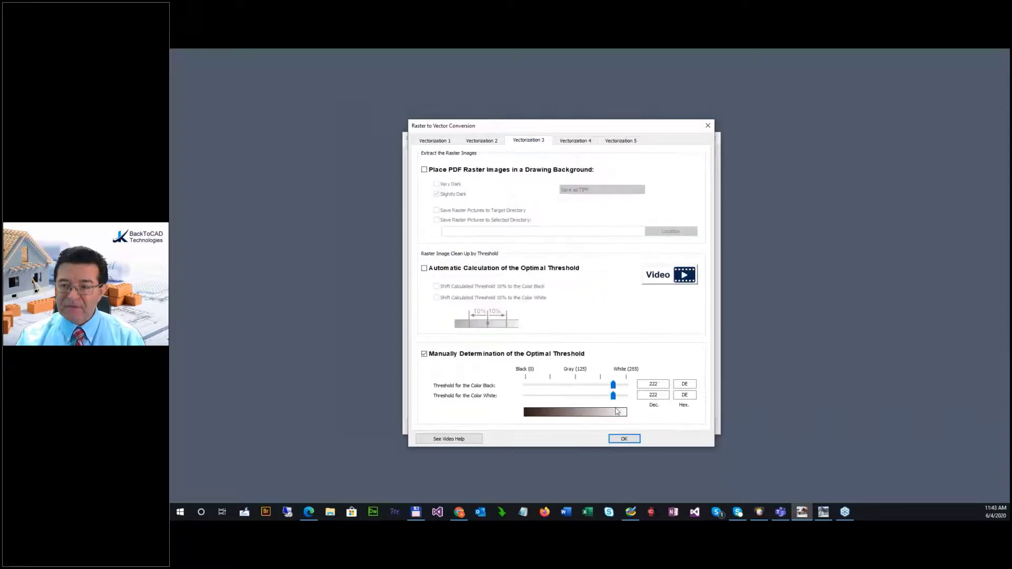
pyautogui.moveTo(613, 396); pyautogui.dragTo(603, 407)
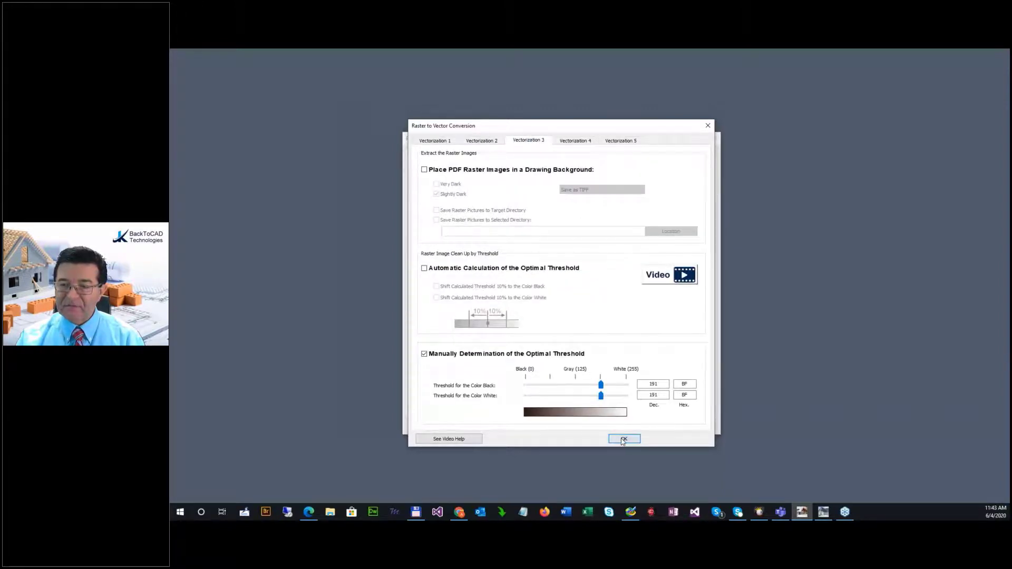
pyautogui.click(623, 438)
# Rerun the photo conversion, dismiss the Sobel preview, view the resulting drawing, close it, and exit CADdirect 2021
pyautogui.click(546, 350)
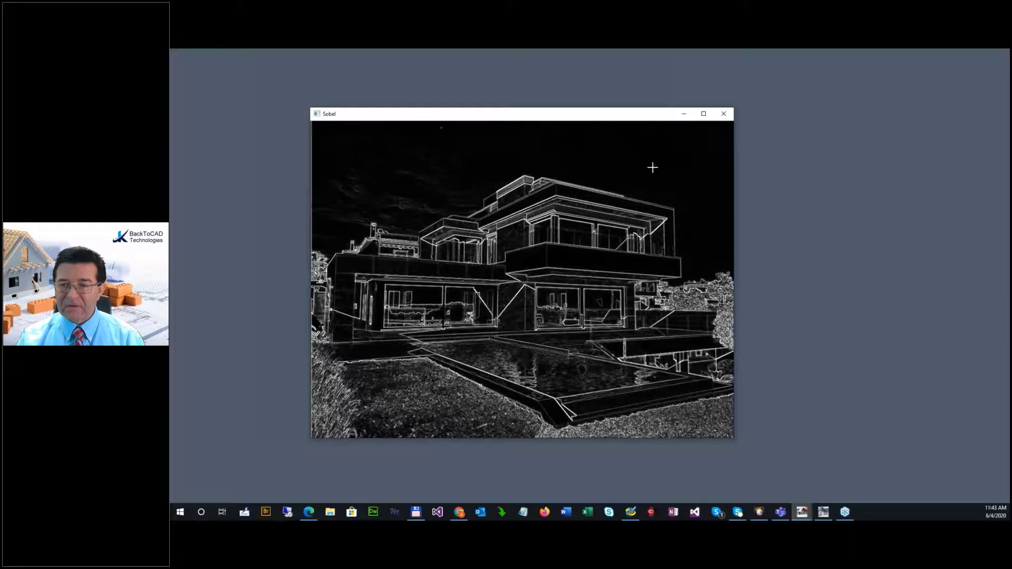
pyautogui.click(724, 119)
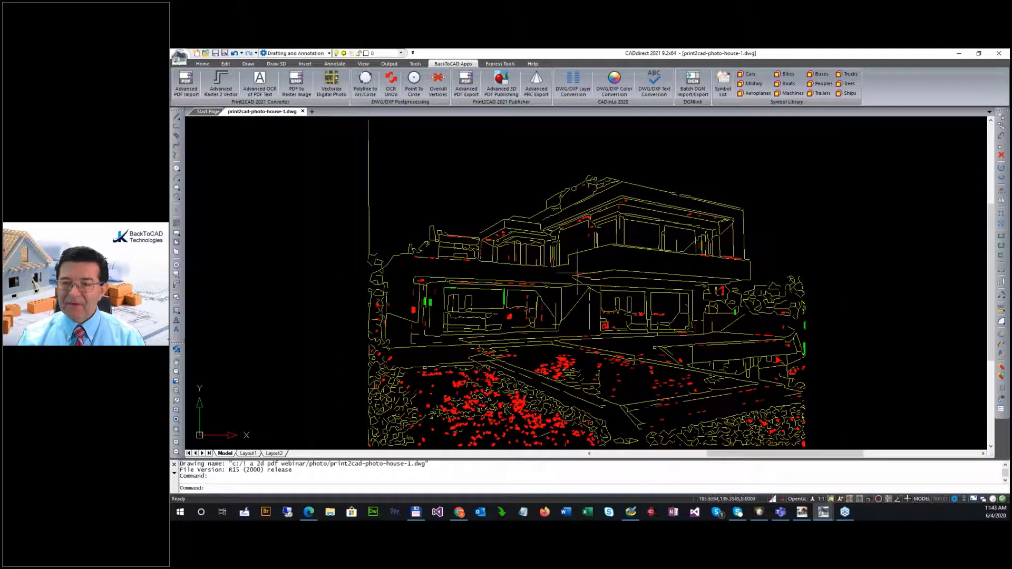
pyautogui.click(303, 111)
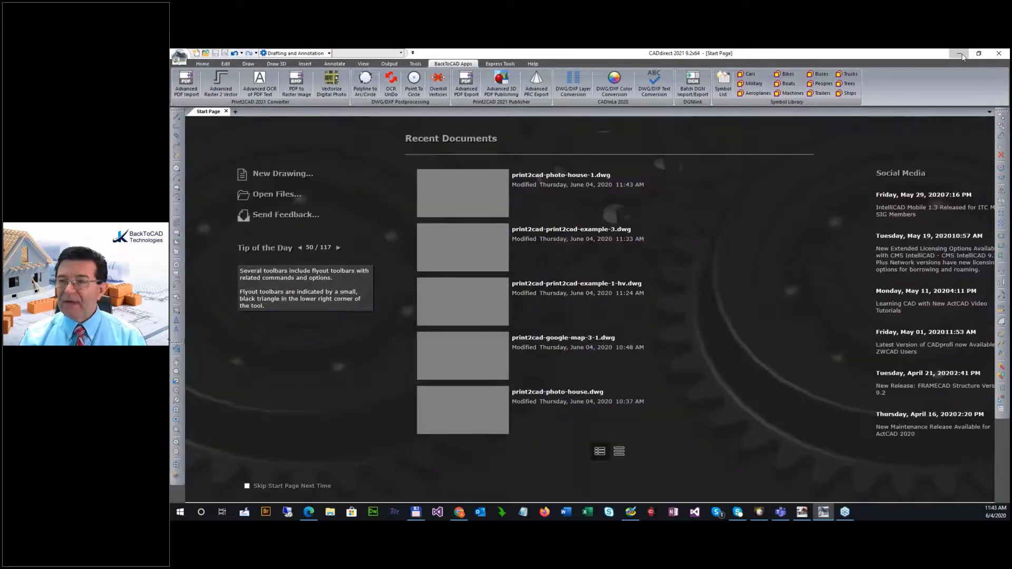
pyautogui.click(999, 53)
# Enable placing raster images in the drawing background, saved as JPEG with Slightly Dark, and accept the raster-to-vector settings
pyautogui.click(686, 293)
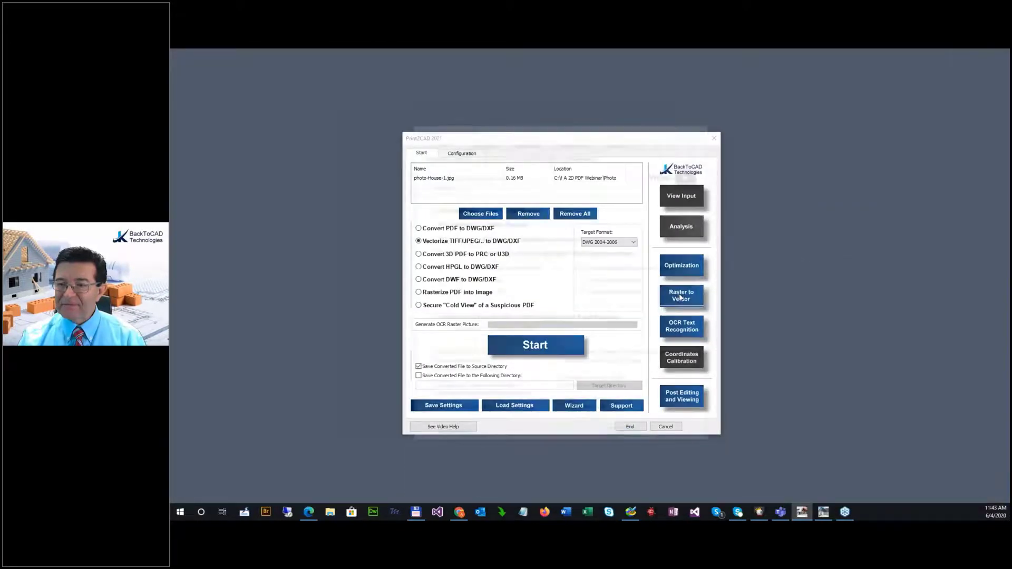
pyautogui.click(528, 140)
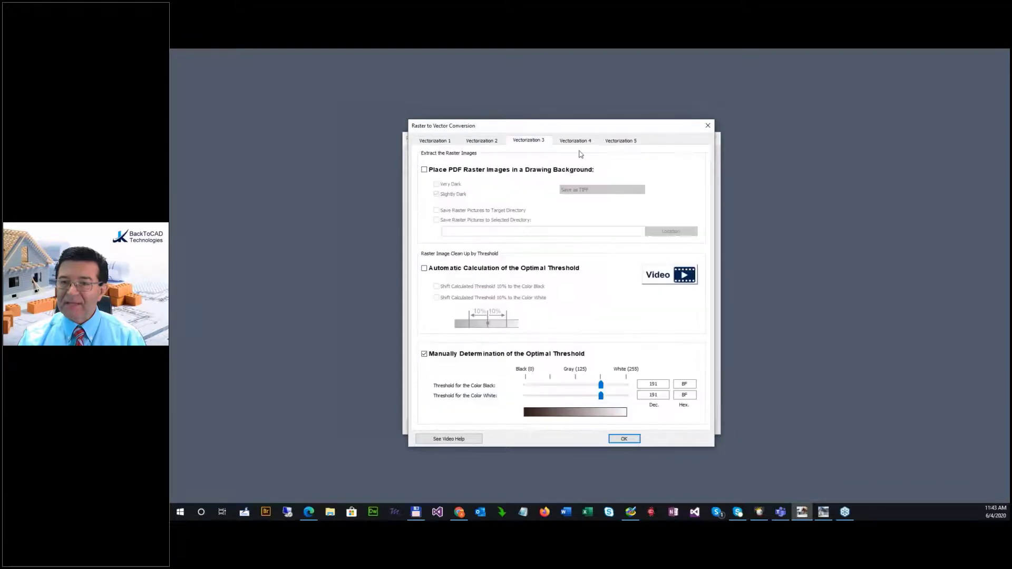
pyautogui.click(474, 173)
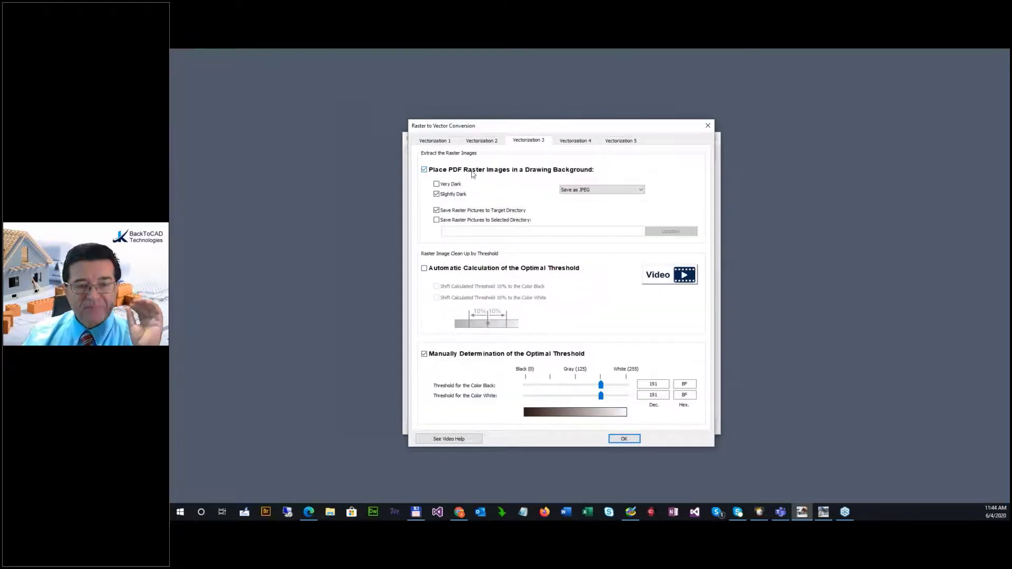
pyautogui.click(619, 439)
# Convert the photo with the background image, dismiss the Sobel preview, and inspect the contour lines over the house image in CADdirect 2021
pyautogui.click(535, 343)
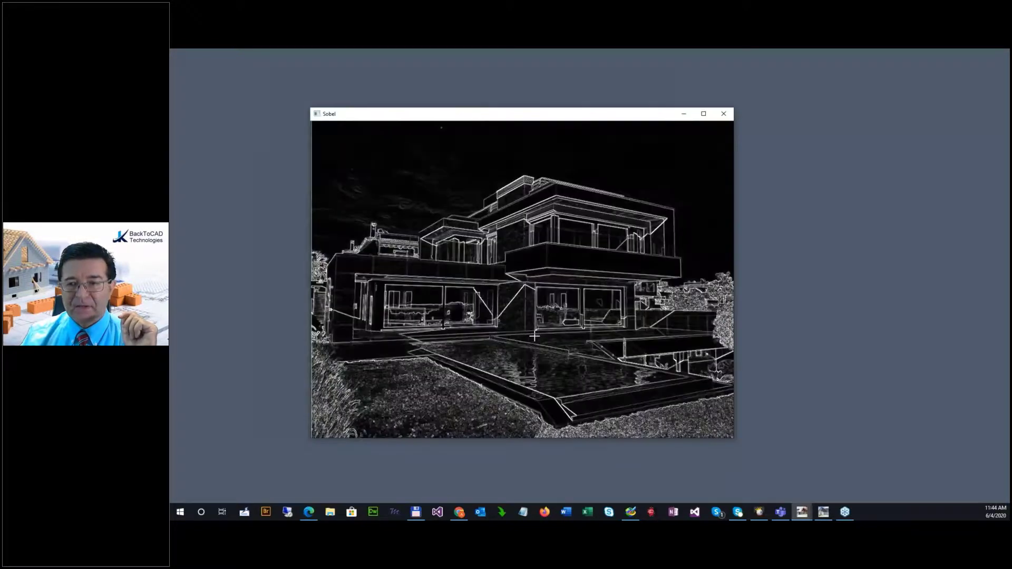
pyautogui.click(723, 113)
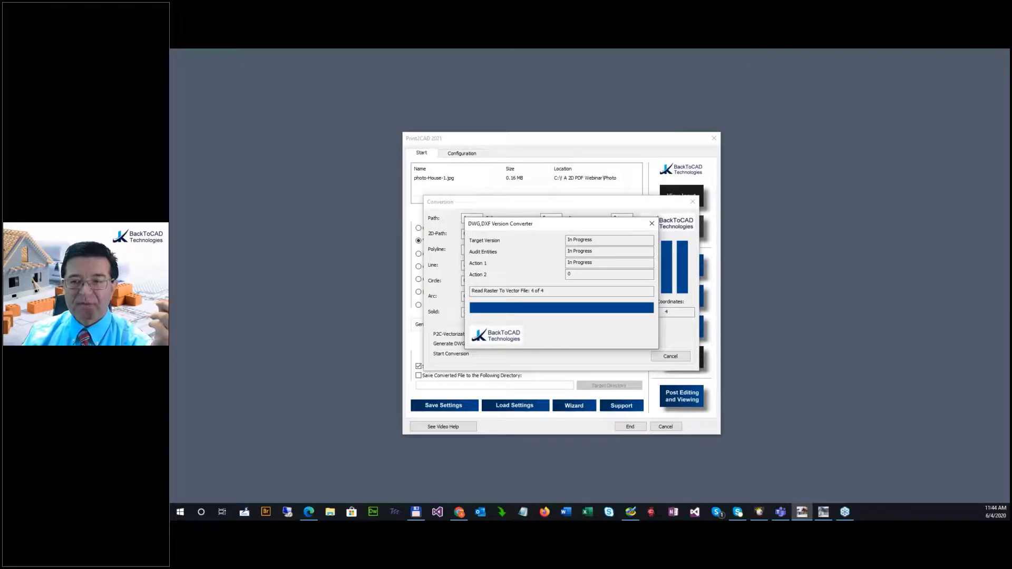
pyautogui.click(514, 341)
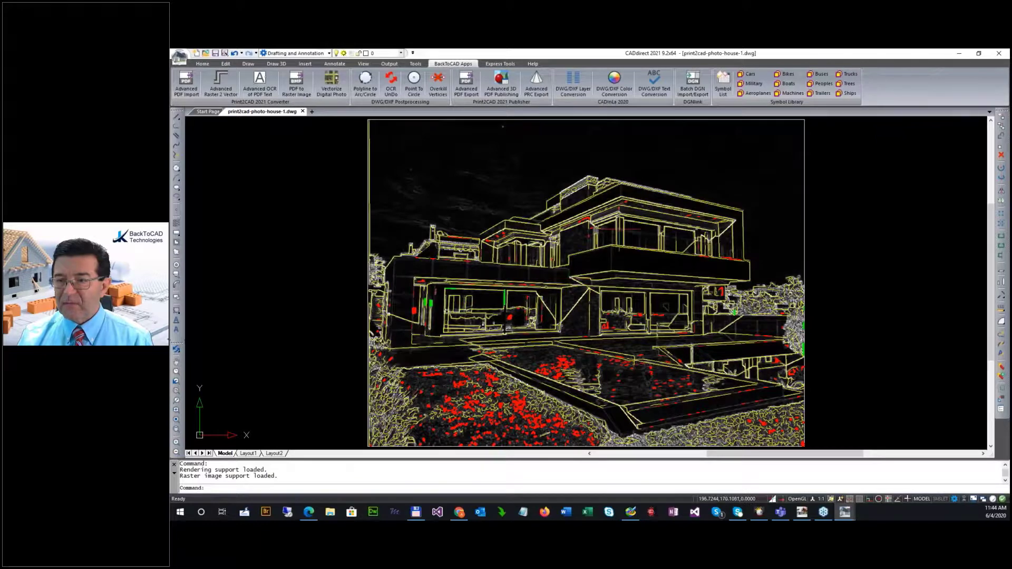
pyautogui.scroll(1, 580, 260)
pyautogui.scroll(3, 580, 260)
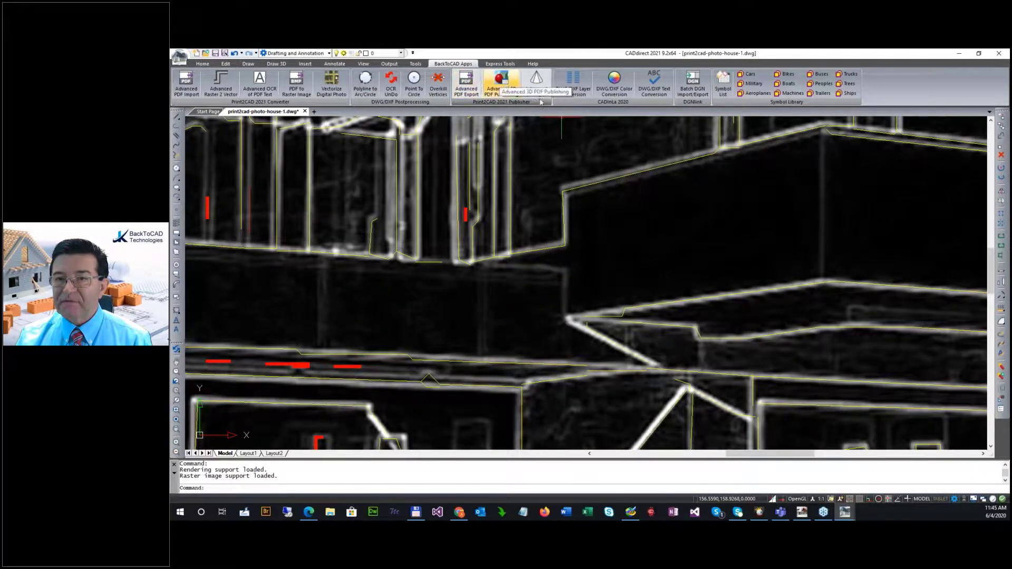
# Turn off layers RasterToVector-0-1 and RasterToVector-0-2 to inspect the background image of the house
pyautogui.click(208, 64)
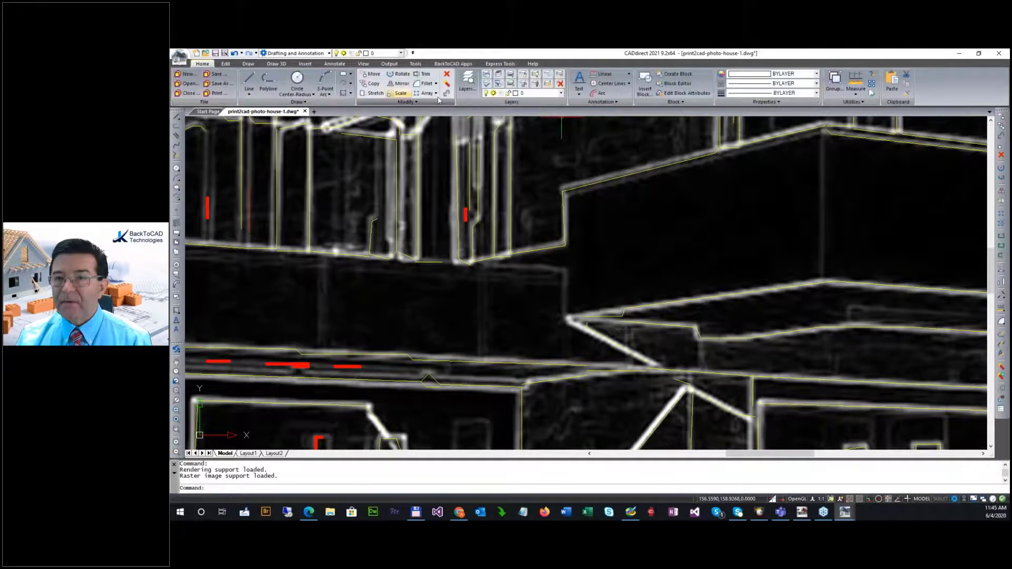
pyautogui.click(561, 92)
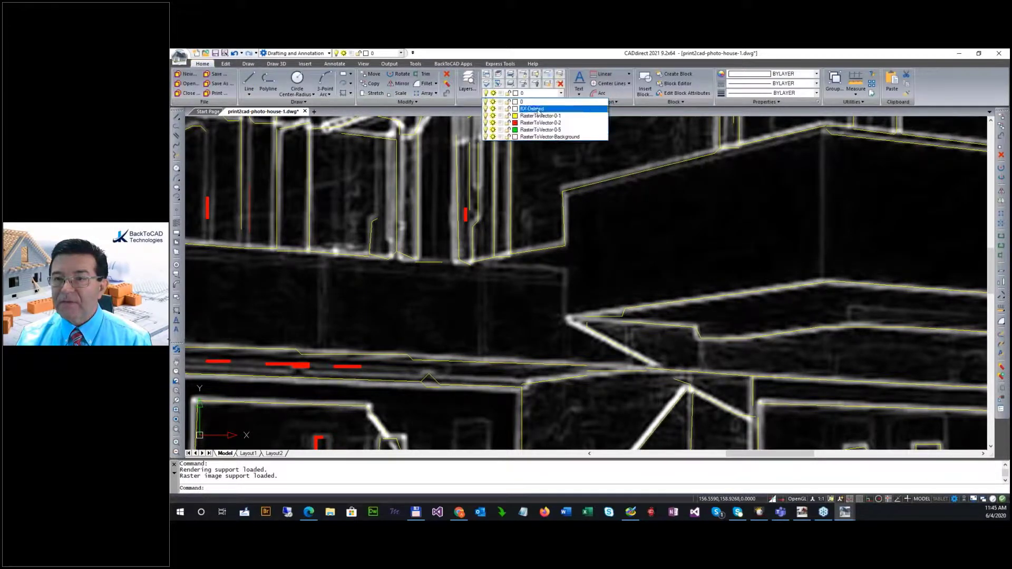
pyautogui.click(486, 137)
pyautogui.click(486, 136)
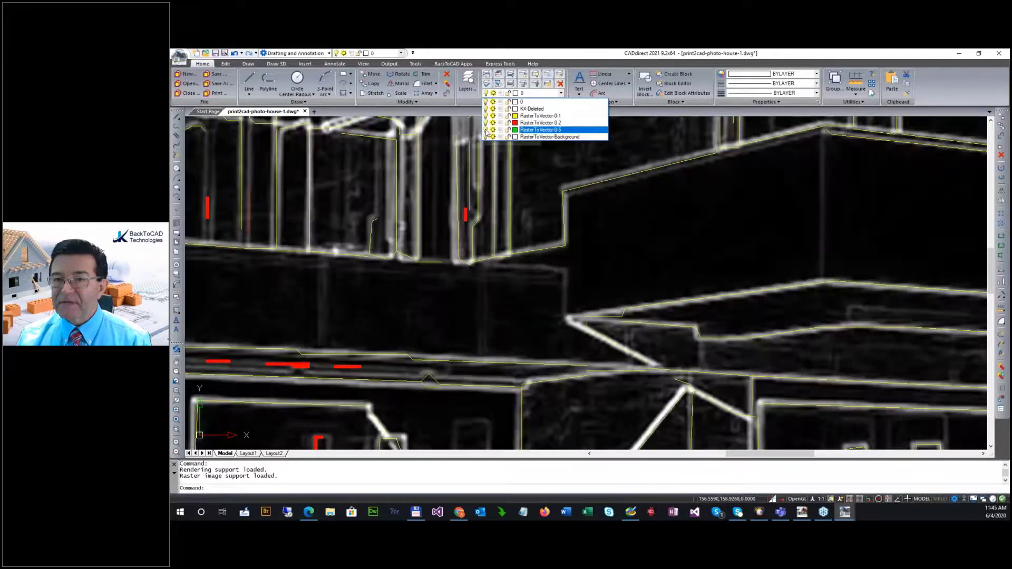
pyautogui.click(486, 129)
pyautogui.click(485, 122)
pyautogui.click(486, 115)
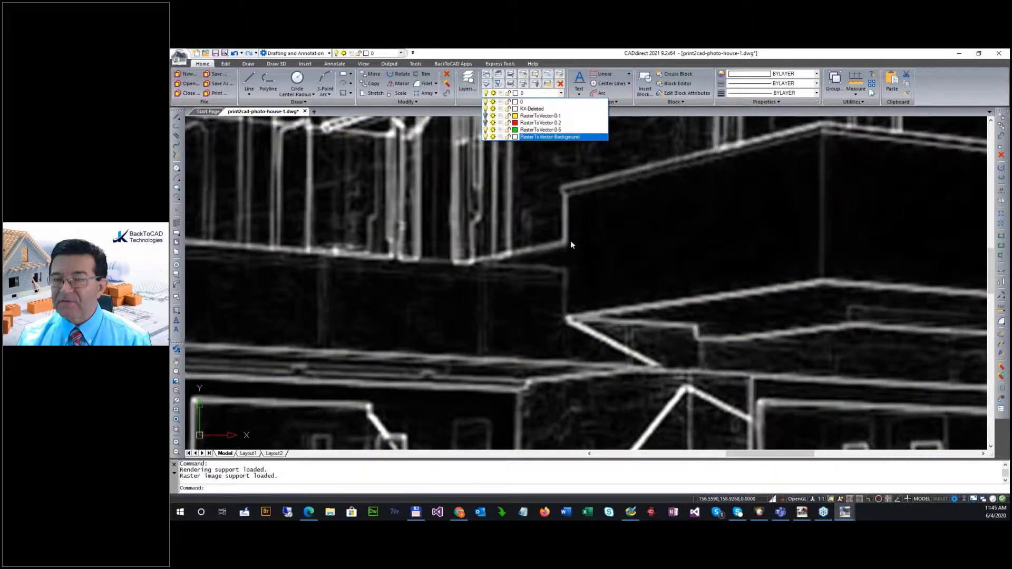
pyautogui.scroll(-5, 570, 245)
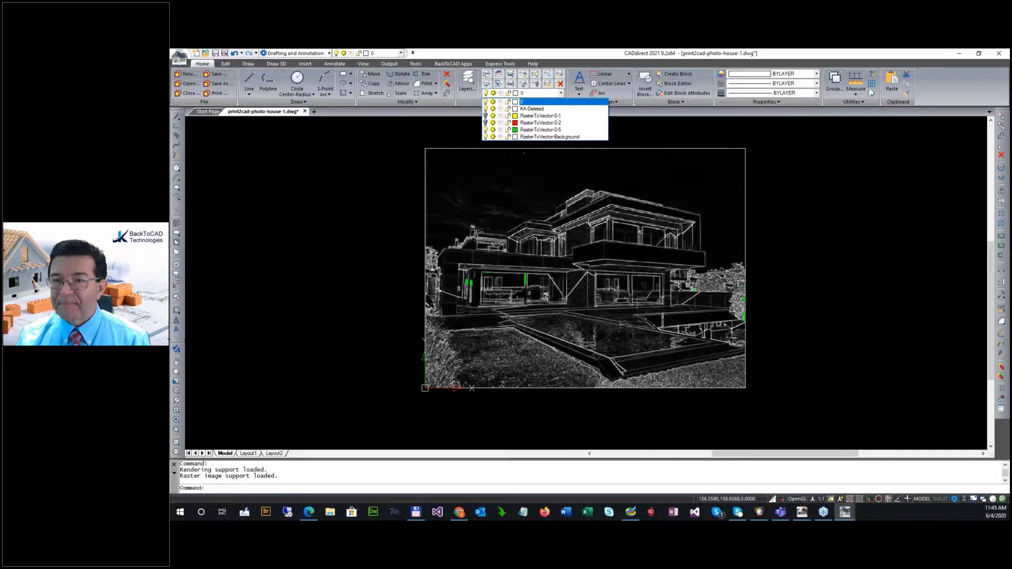
pyautogui.click(545, 101)
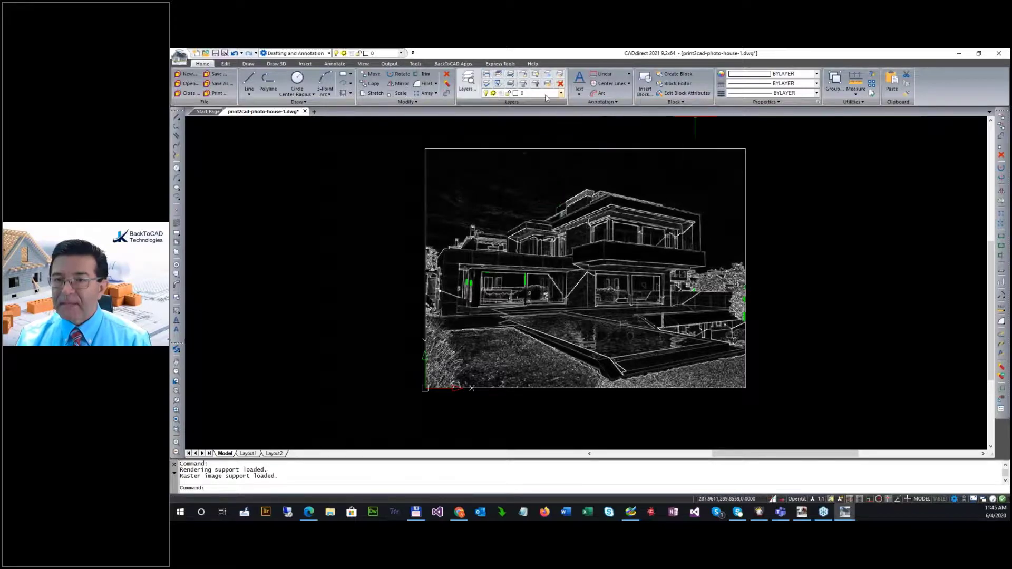
# Turn layers RasterToVector-0-1 and RasterToVector-0-2 back on
pyautogui.click(561, 94)
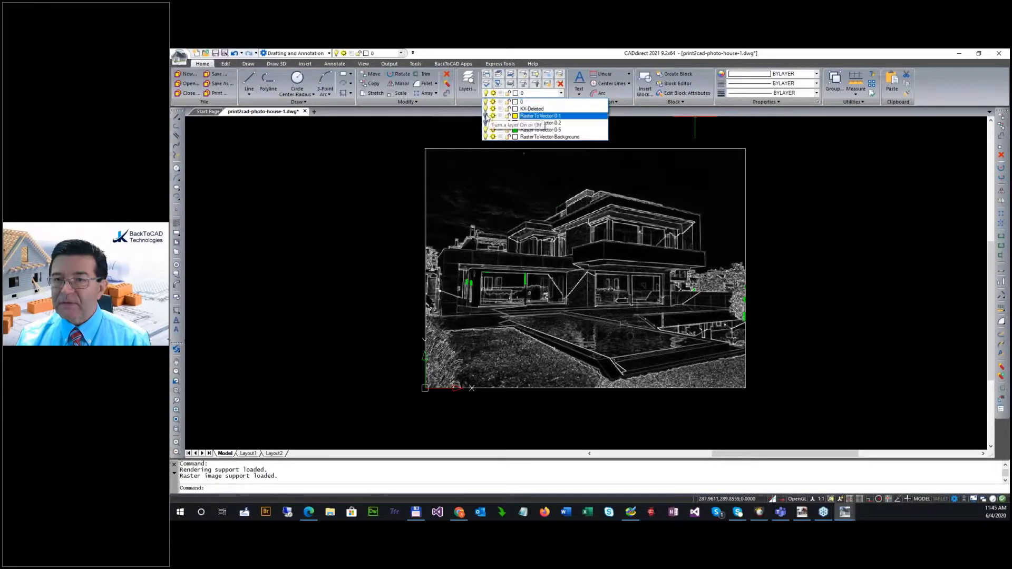
pyautogui.click(485, 115)
pyautogui.click(485, 122)
pyautogui.click(485, 122)
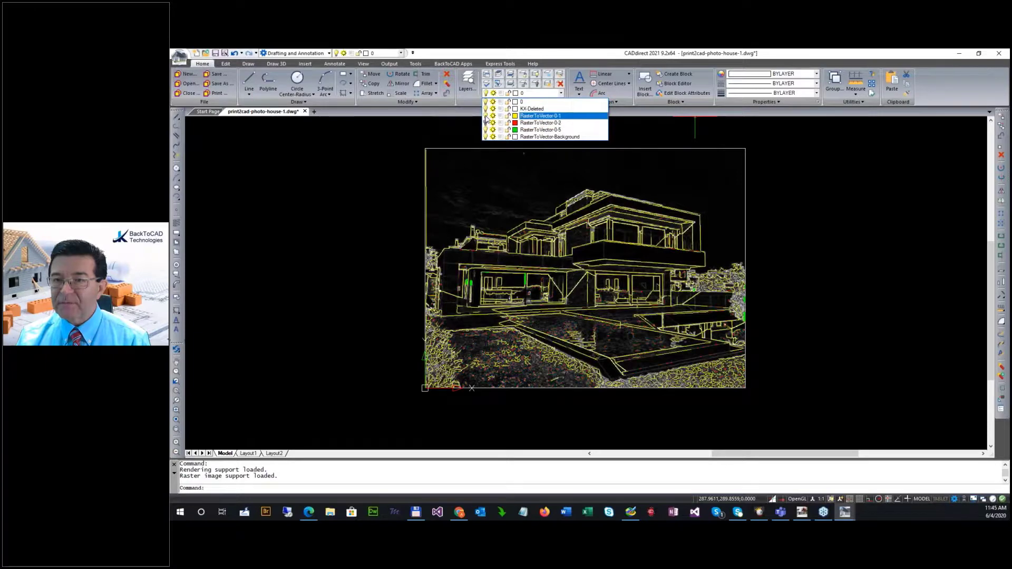
# Turn off layers RasterToVector-0-1, RasterToVector-0-2 and RasterToVector-0-5, and examine the house's background image up close
pyautogui.click(486, 115)
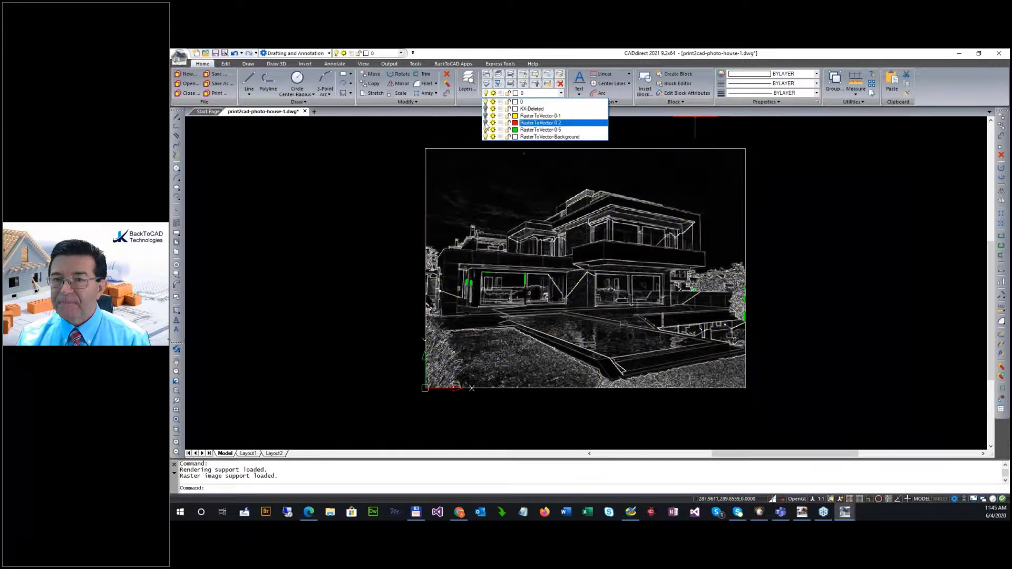
pyautogui.click(485, 129)
pyautogui.click(328, 198)
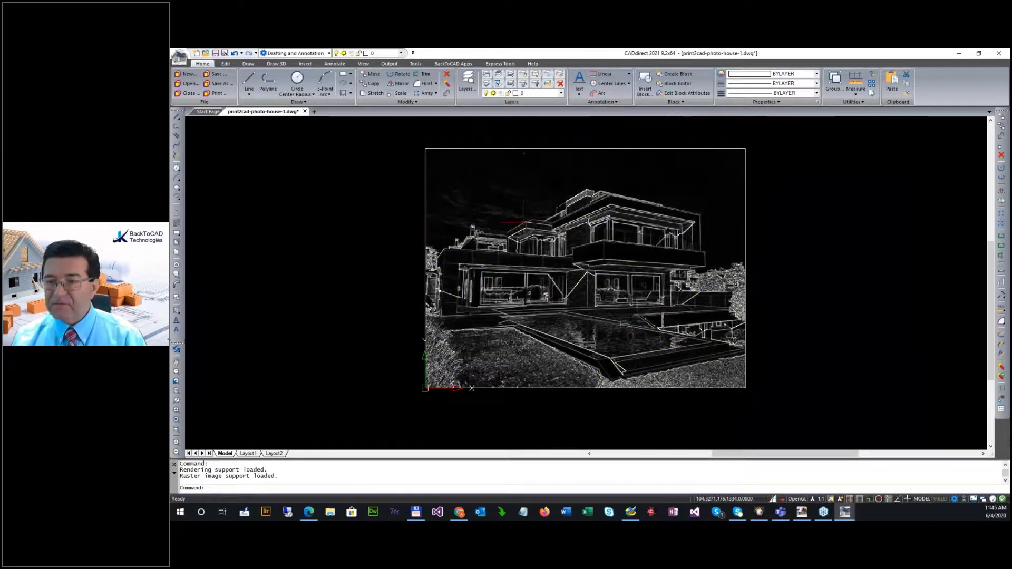
pyautogui.scroll(5, 561, 245)
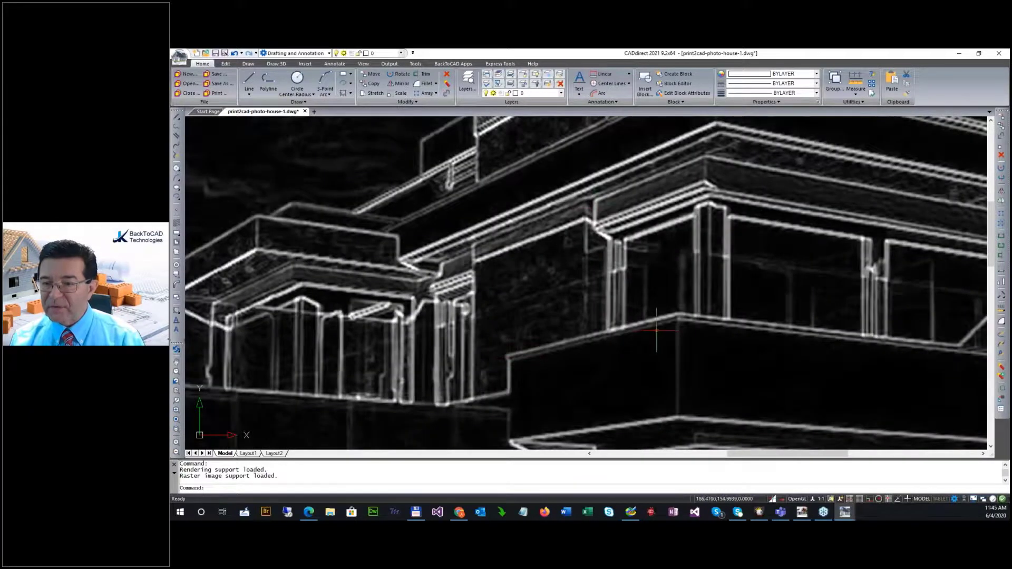
# Examine the edges in the house's background image around the pool corner and the wall between the ground-floor windows
pyautogui.scroll(-8, 594, 348)
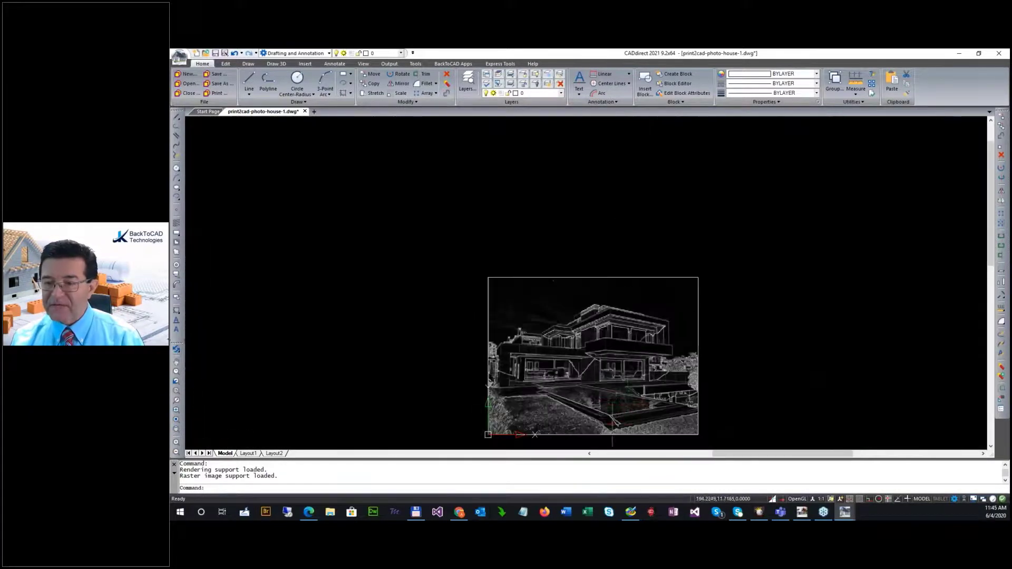
pyautogui.scroll(5, 605, 424)
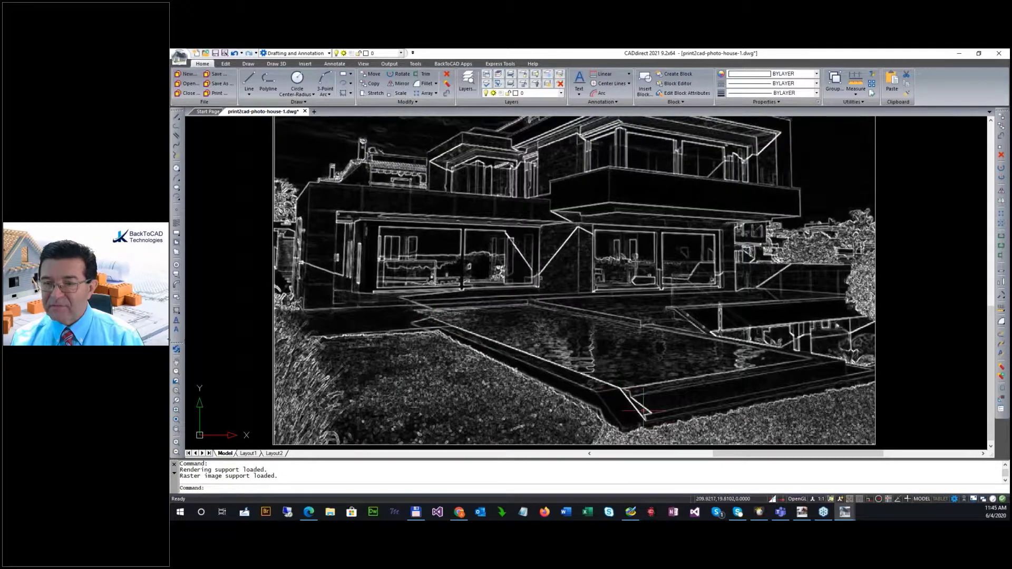
pyautogui.scroll(5, 531, 189)
pyautogui.scroll(-5, 553, 285)
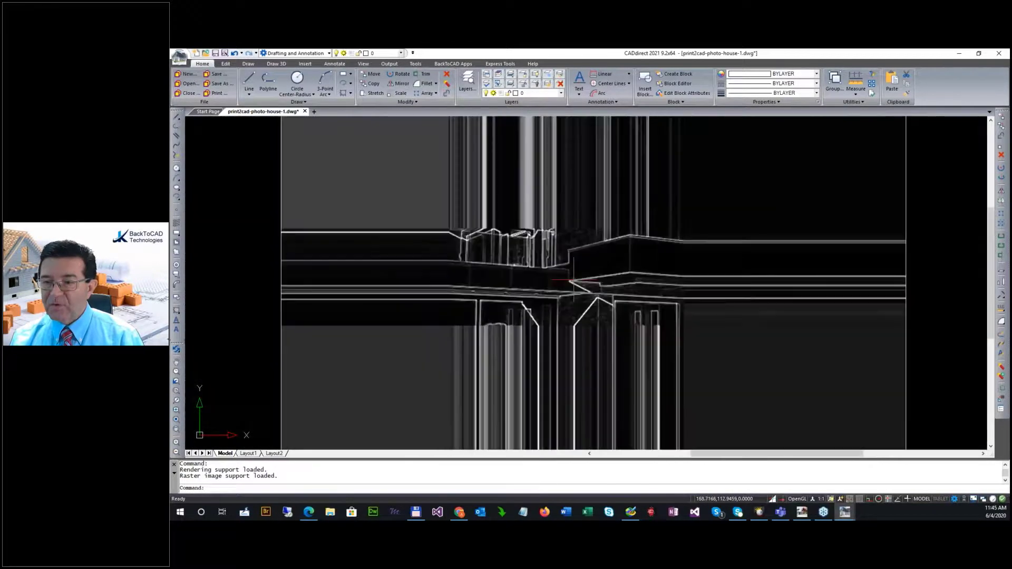
pyautogui.scroll(5, 582, 321)
pyautogui.scroll(1, 583, 321)
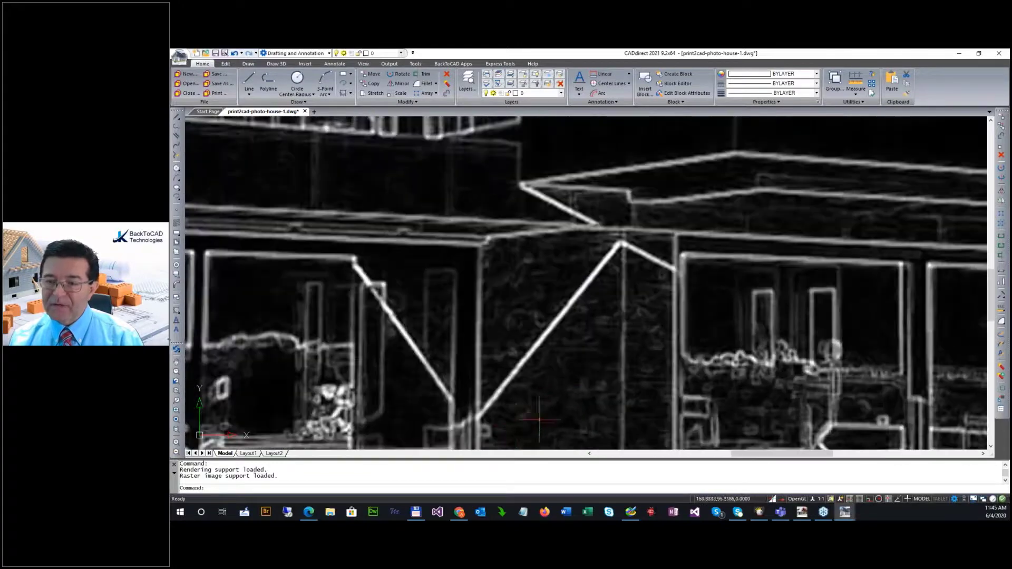
pyautogui.scroll(4, 532, 417)
pyautogui.scroll(-4, 521, 408)
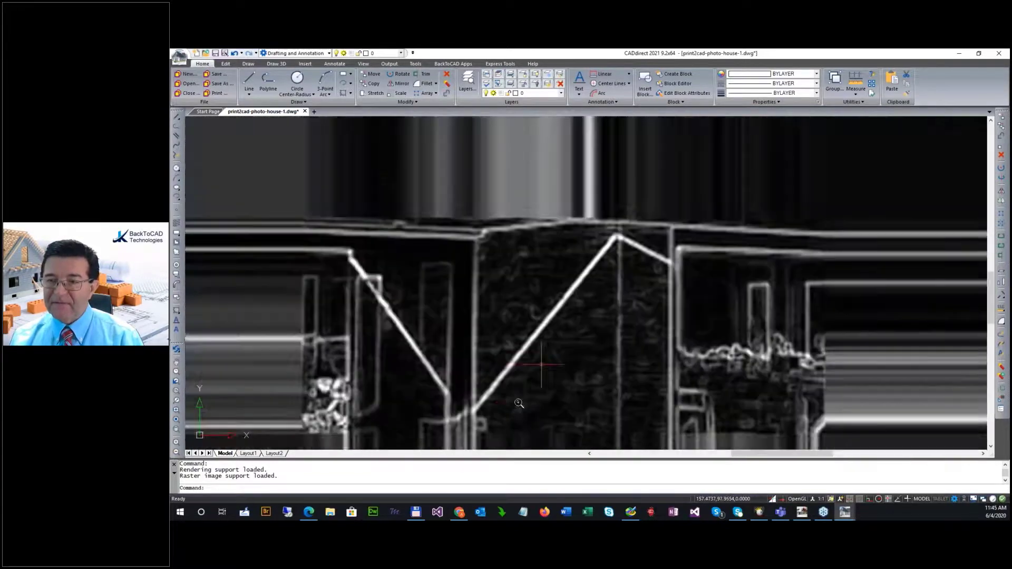
pyautogui.scroll(-2, 531, 281)
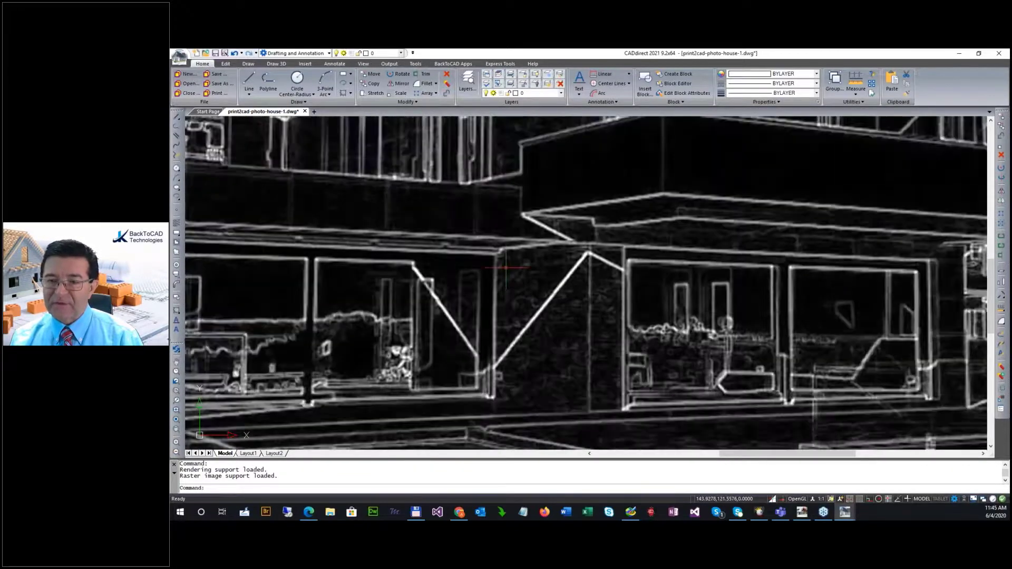
pyautogui.click(177, 120)
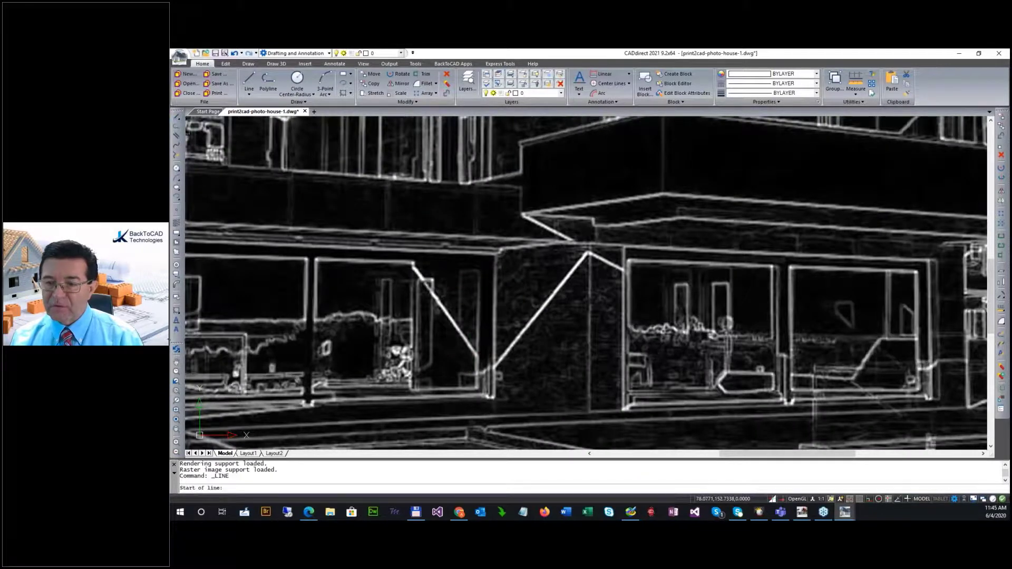
pyautogui.click(493, 367)
pyautogui.press('Escape')
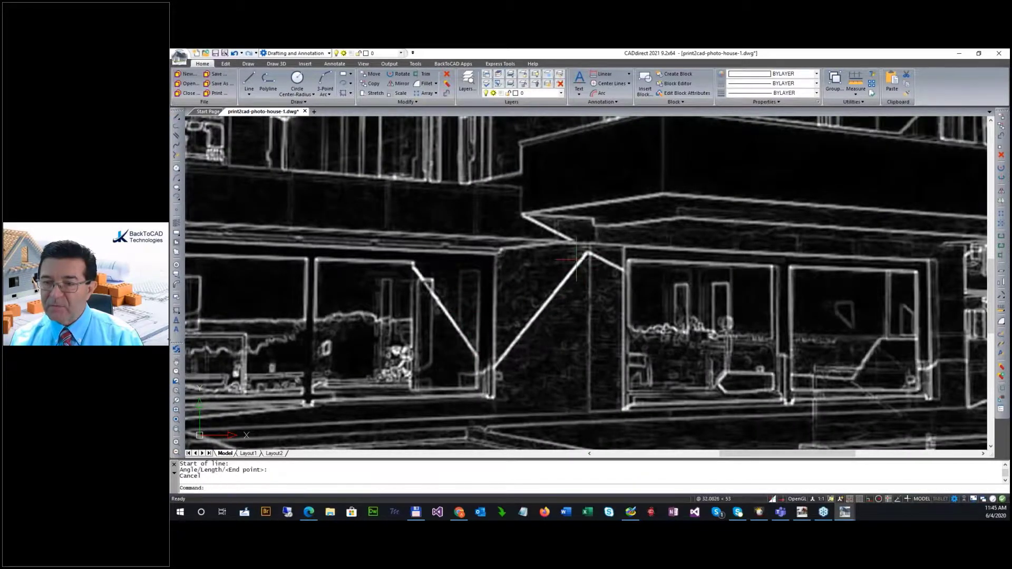
# Draw a line tracing the top edge of the ground-floor parapet, from the projecting balcony's corner toward the house's far wing
pyautogui.click(177, 120)
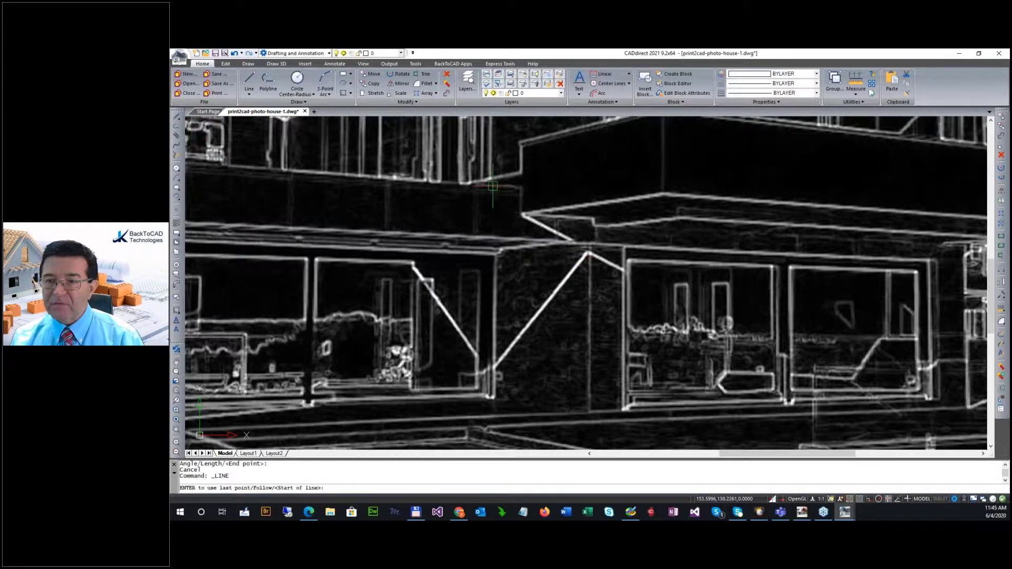
pyautogui.click(521, 188)
pyautogui.click(220, 167)
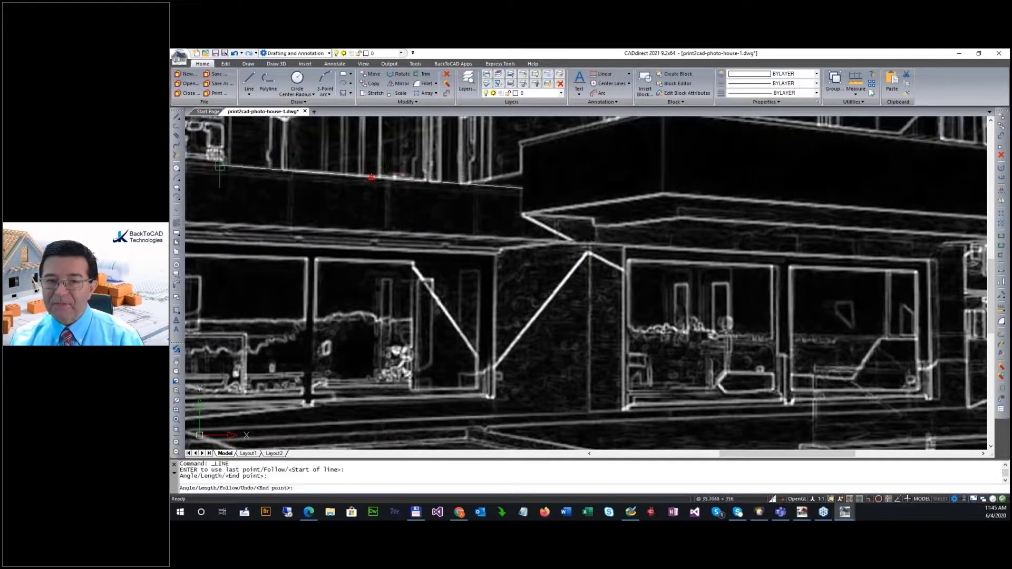
pyautogui.press('Escape')
pyautogui.press('Escape')
pyautogui.click(177, 118)
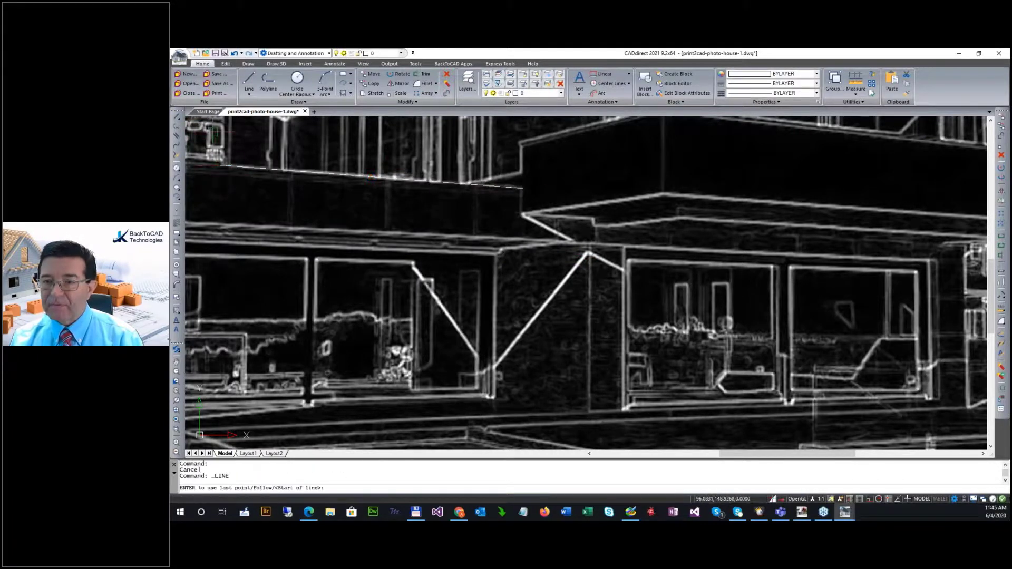
pyautogui.click(522, 193)
pyautogui.press('Escape')
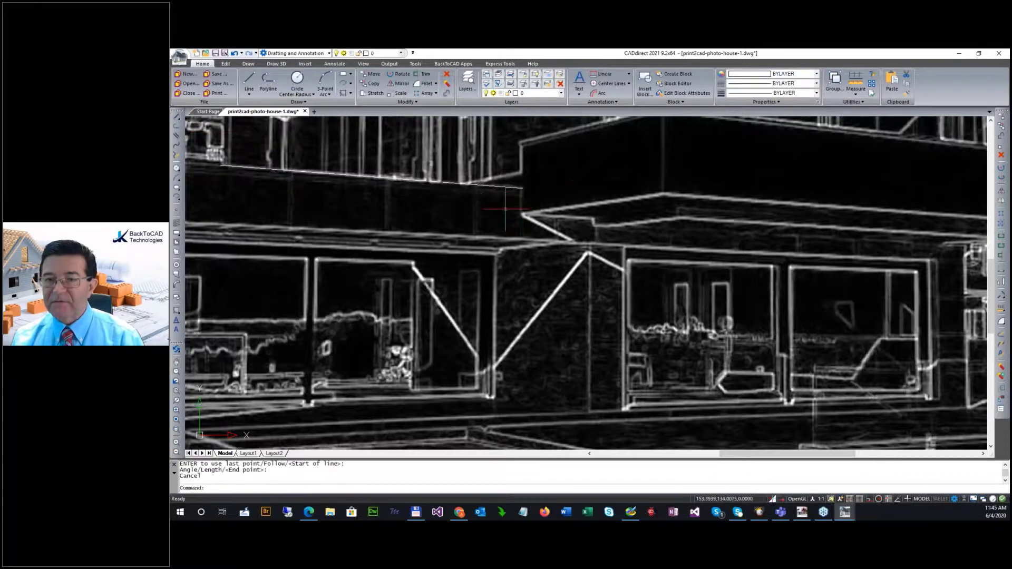
# Turn off layer RasterToVector-Background to view the traced parapet line alone, and turn the layer back on
pyautogui.scroll(-3, 509, 208)
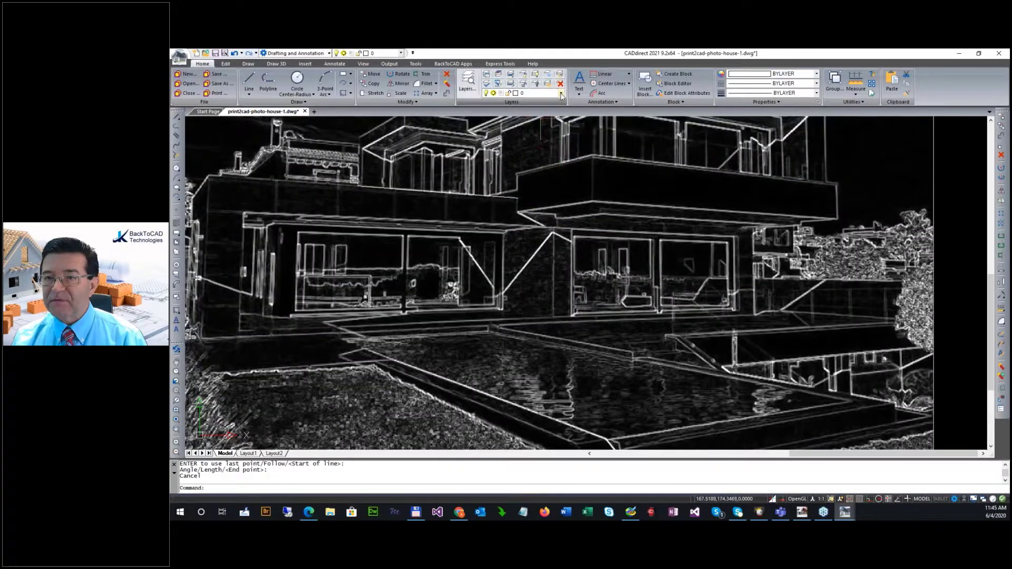
pyautogui.click(537, 93)
pyautogui.click(484, 137)
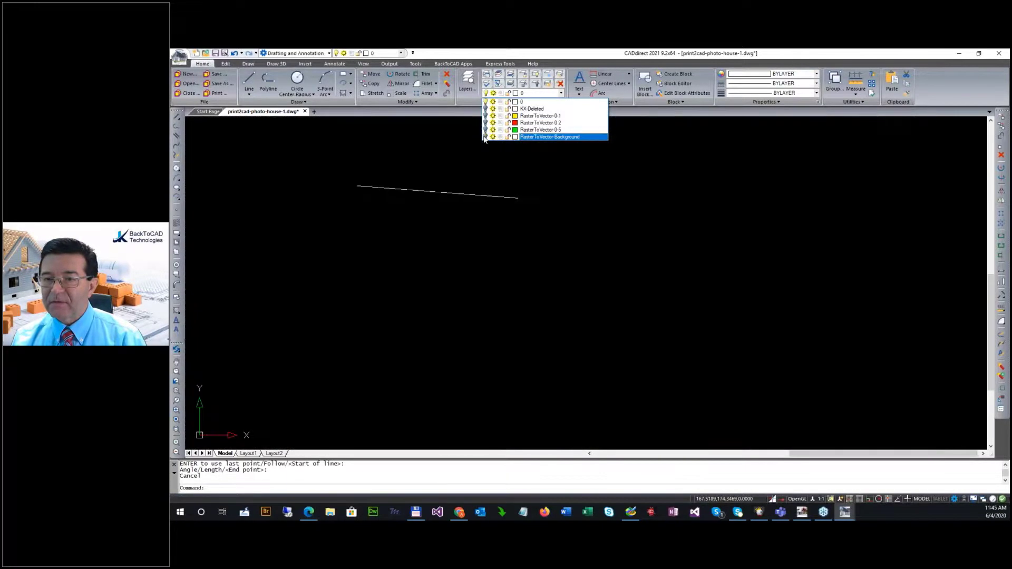
pyautogui.click(485, 137)
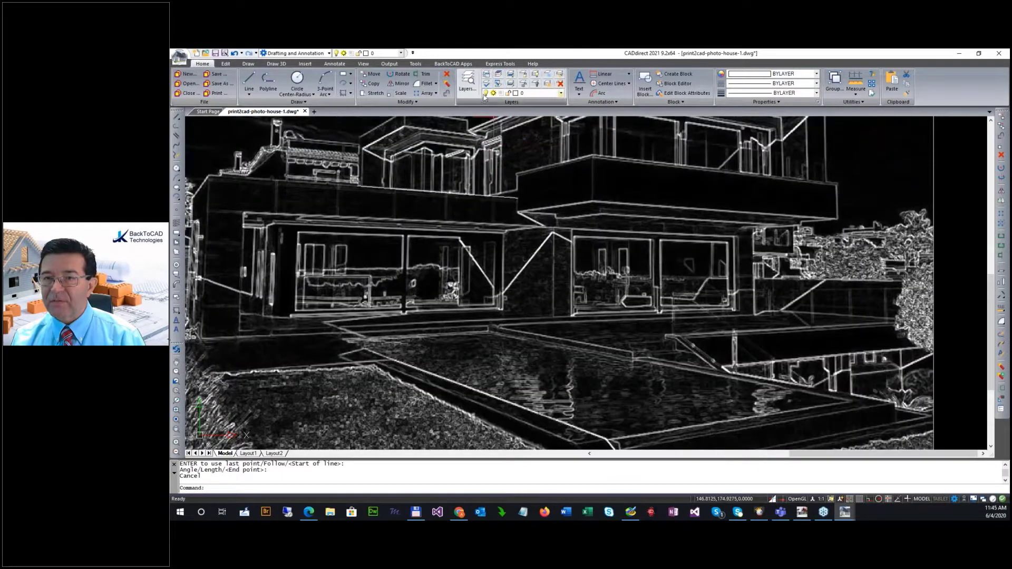
# Turn on layers RasterToVector-0-5, RasterToVector-0-2 and RasterToVector-0-1 over the background image
pyautogui.click(532, 93)
pyautogui.click(484, 130)
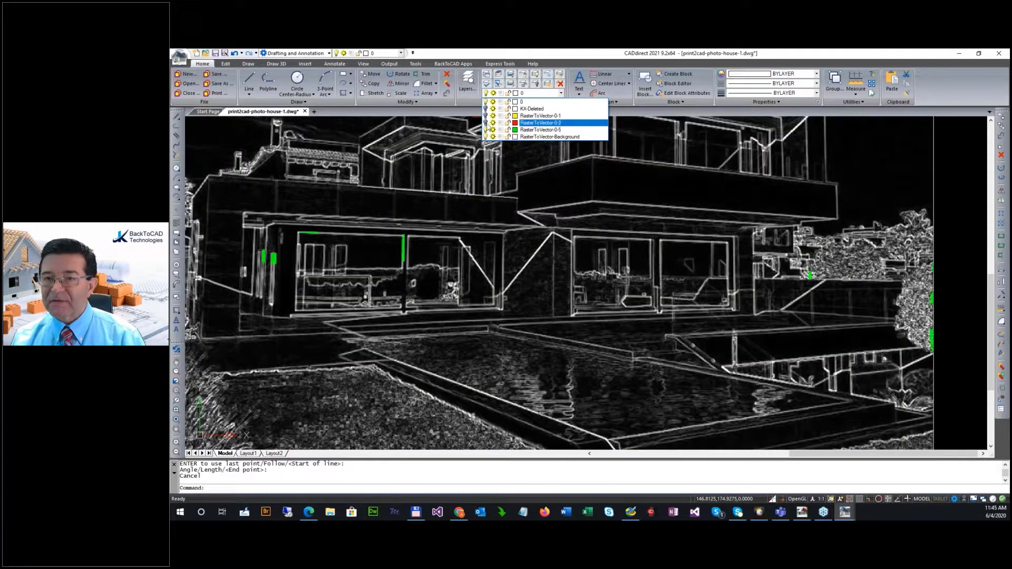
pyautogui.click(485, 122)
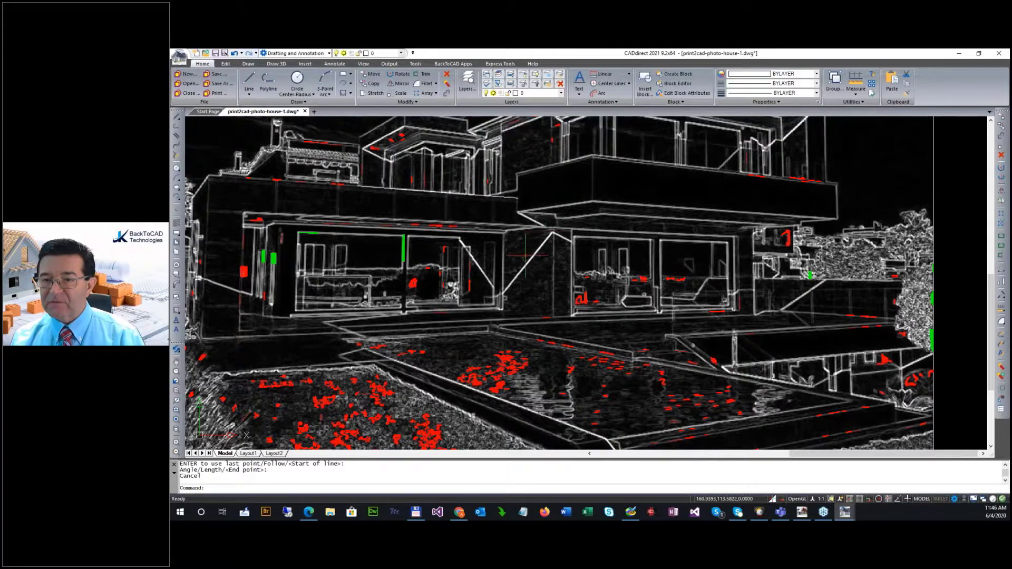
pyautogui.scroll(-4, 525, 256)
pyautogui.click(560, 93)
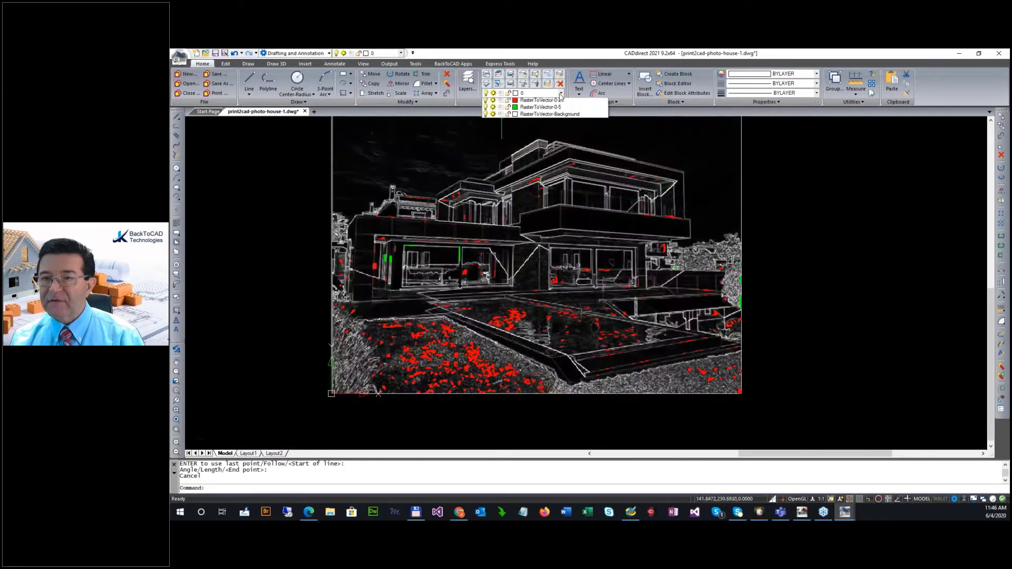
pyautogui.click(485, 116)
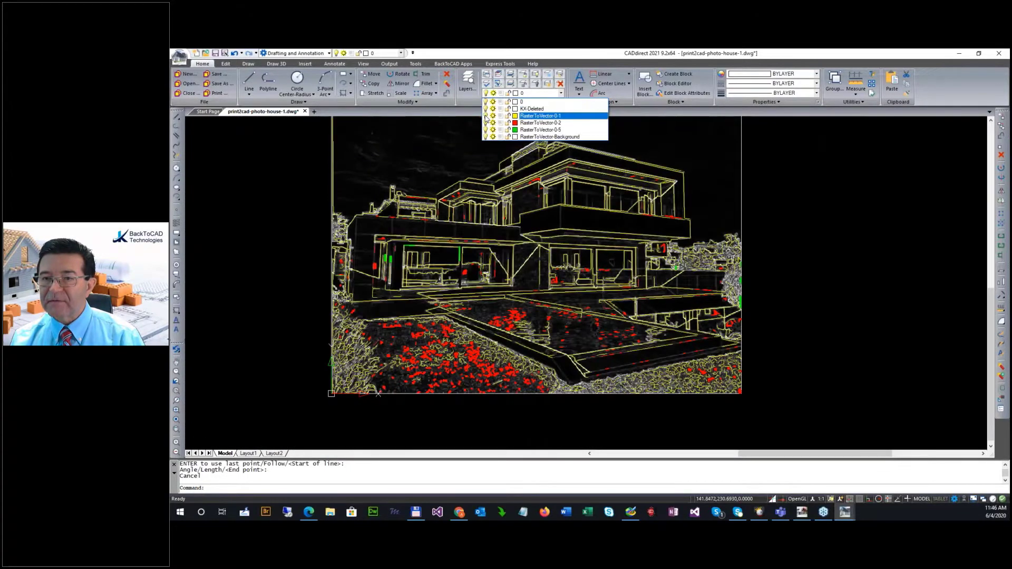
pyautogui.click(518, 212)
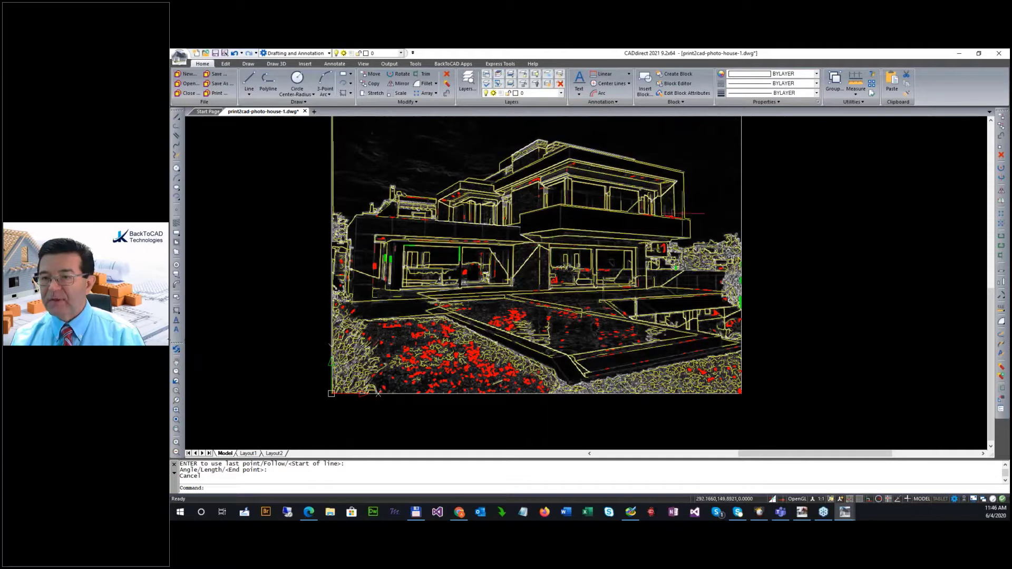